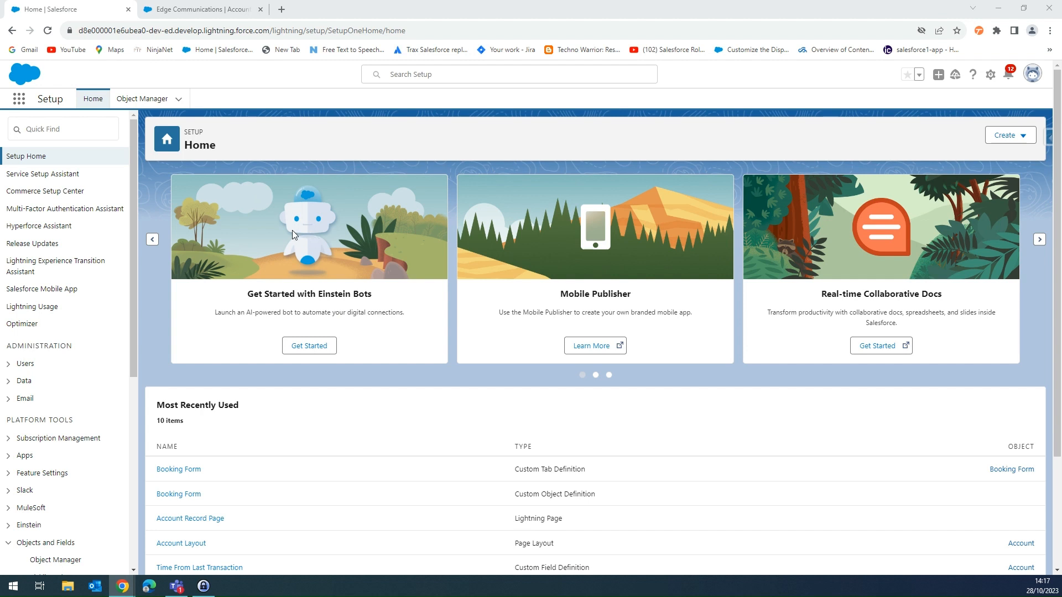
Find the Flows page in Setup and create a new Record-Triggered Flow
left_click(95, 129)
type("flow")
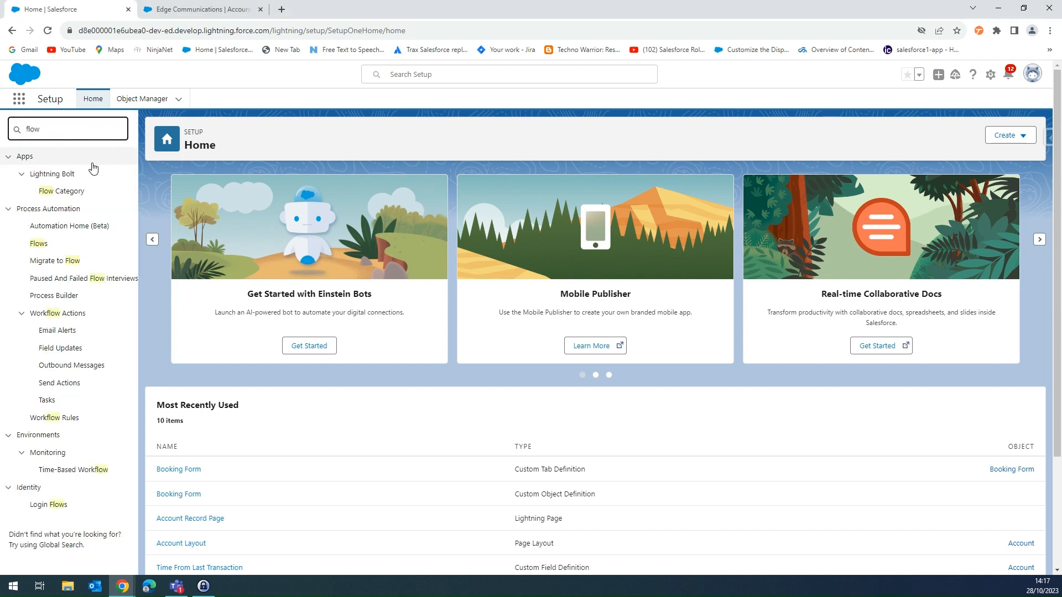
left_click(38, 246)
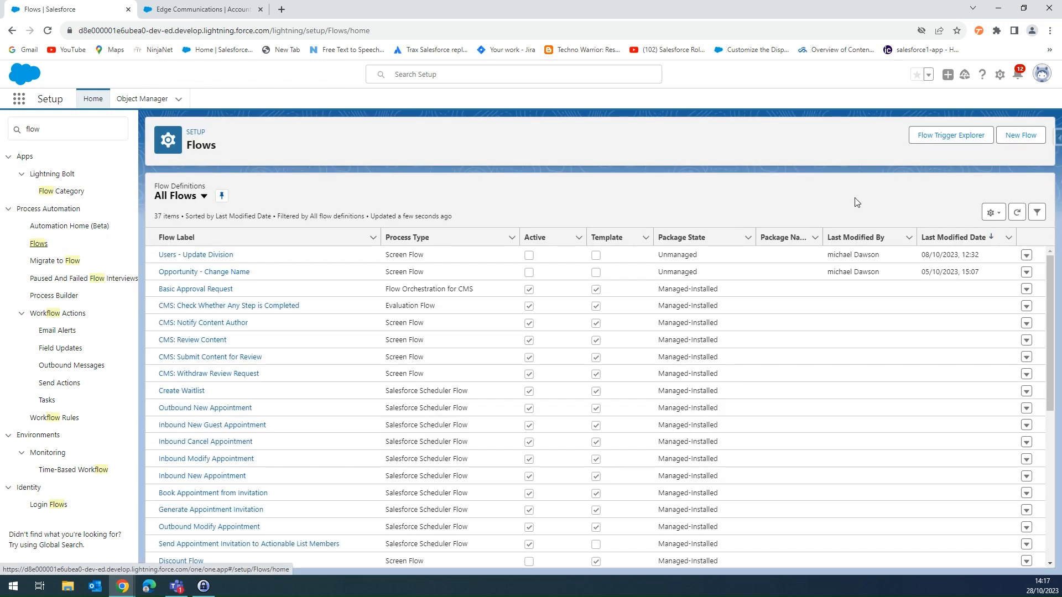
left_click(1036, 143)
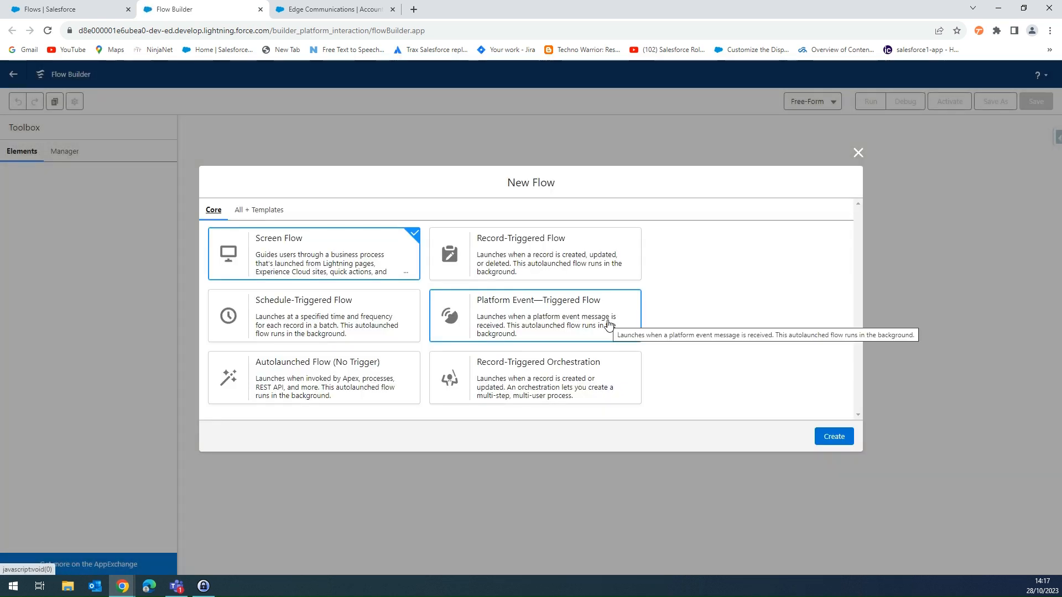
left_click(545, 257)
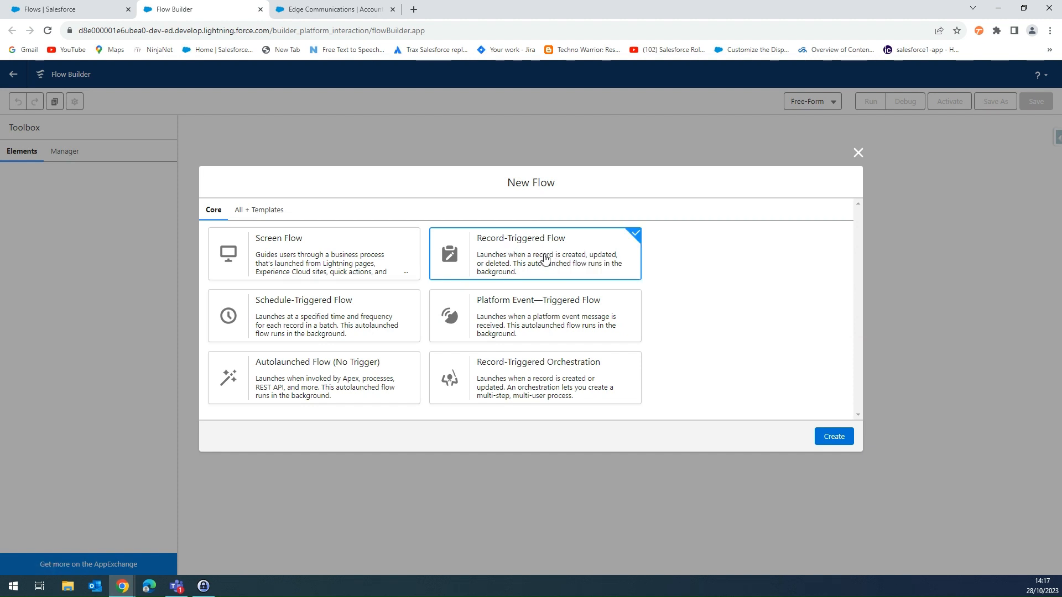
left_click(834, 438)
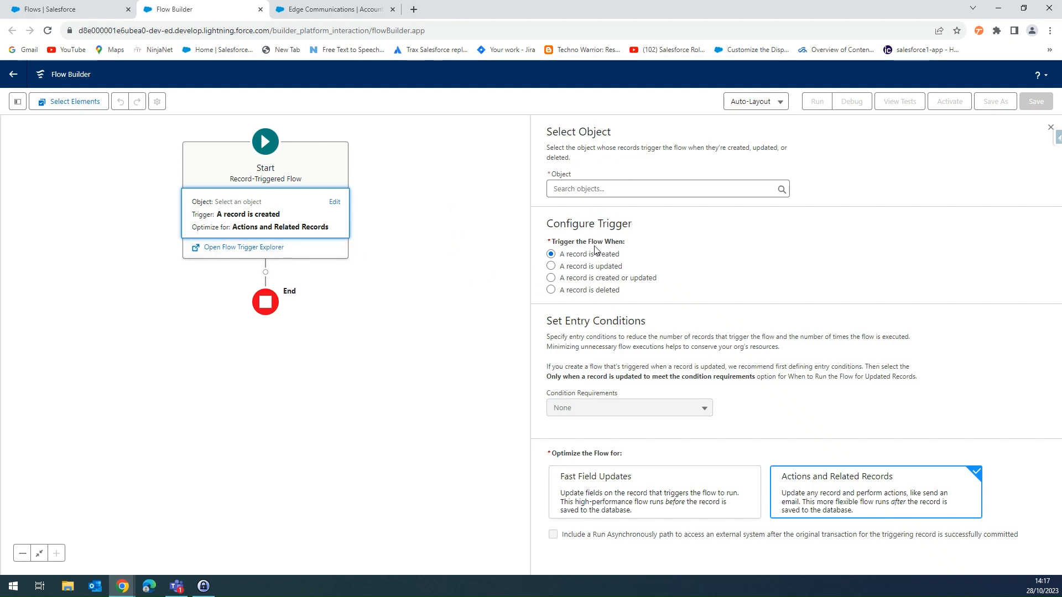
Set the flow's object to Account and trigger it when a record is updated
left_click(602, 190)
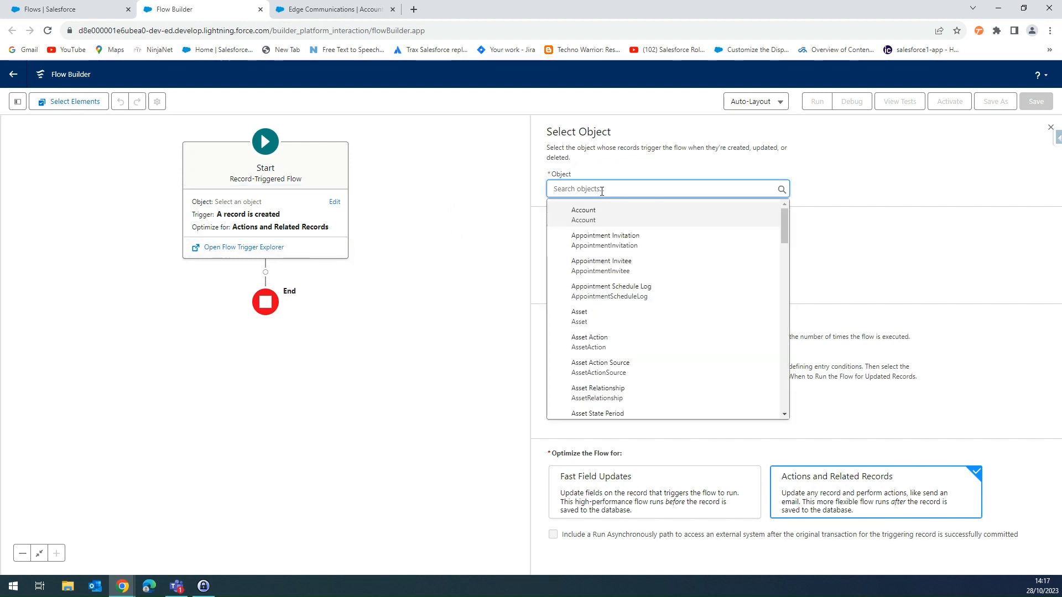
left_click(628, 217)
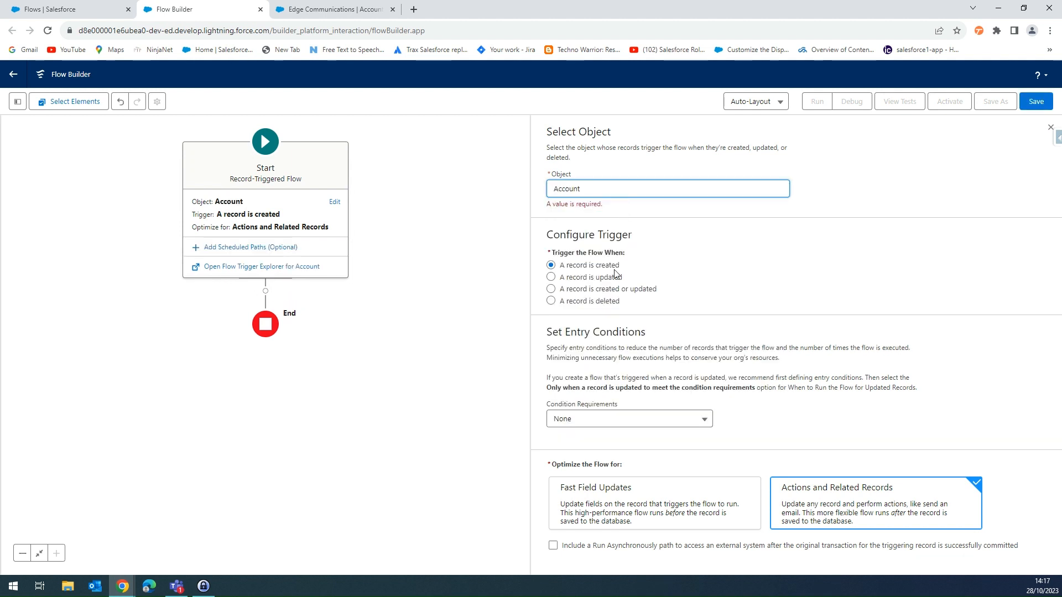
left_click(565, 279)
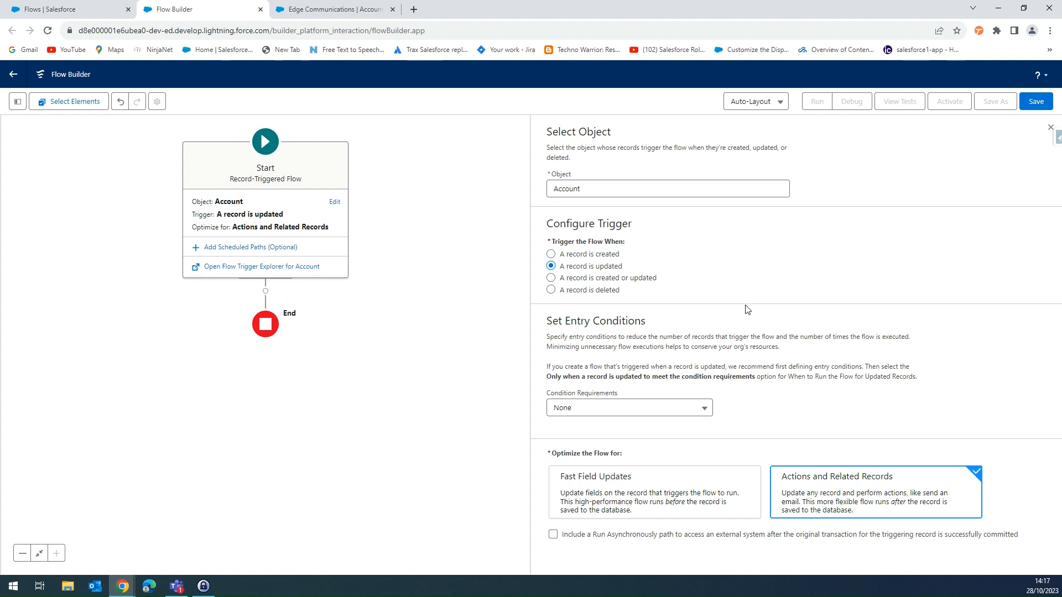
Set the entry condition requirements to All Conditions Are Met (AND) and choose Last_Transaction_date__c as the condition field
left_click(679, 415)
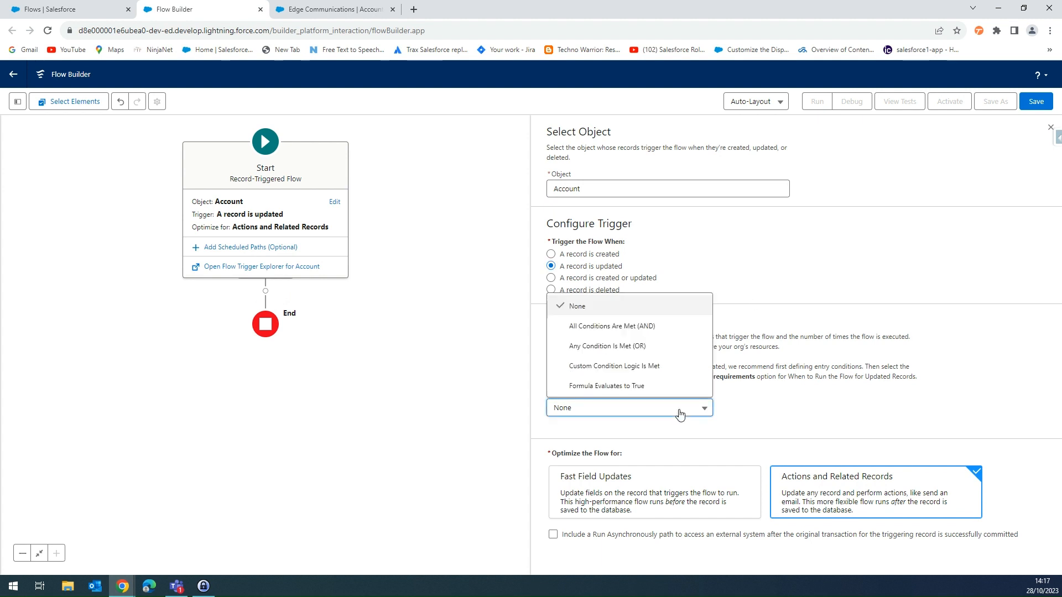
left_click(640, 330)
scroll(674, 365, "down", 2)
left_click(669, 360)
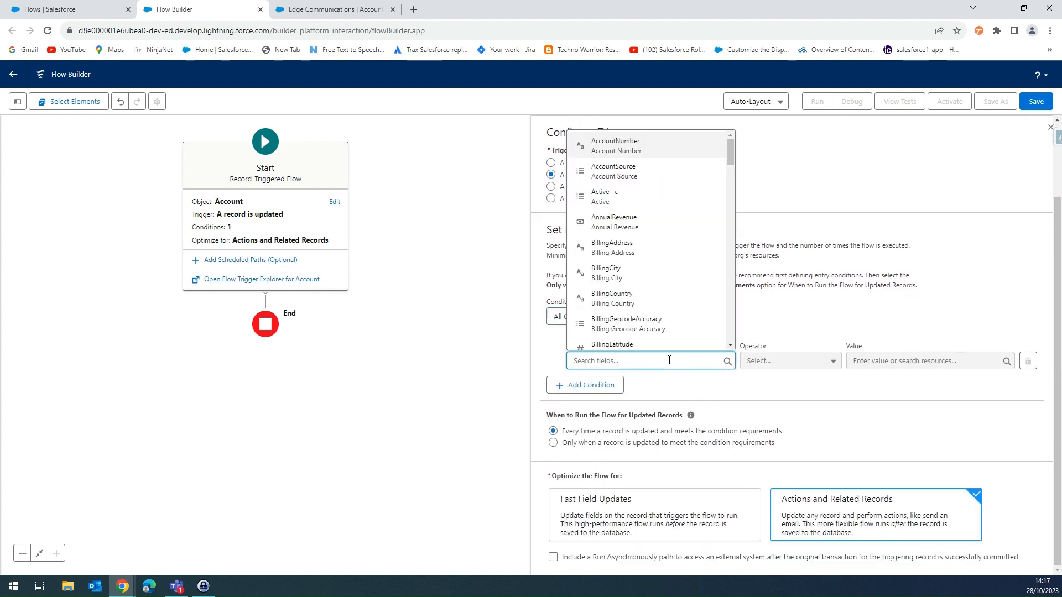
left_click(688, 379)
left_click(680, 358)
type("last")
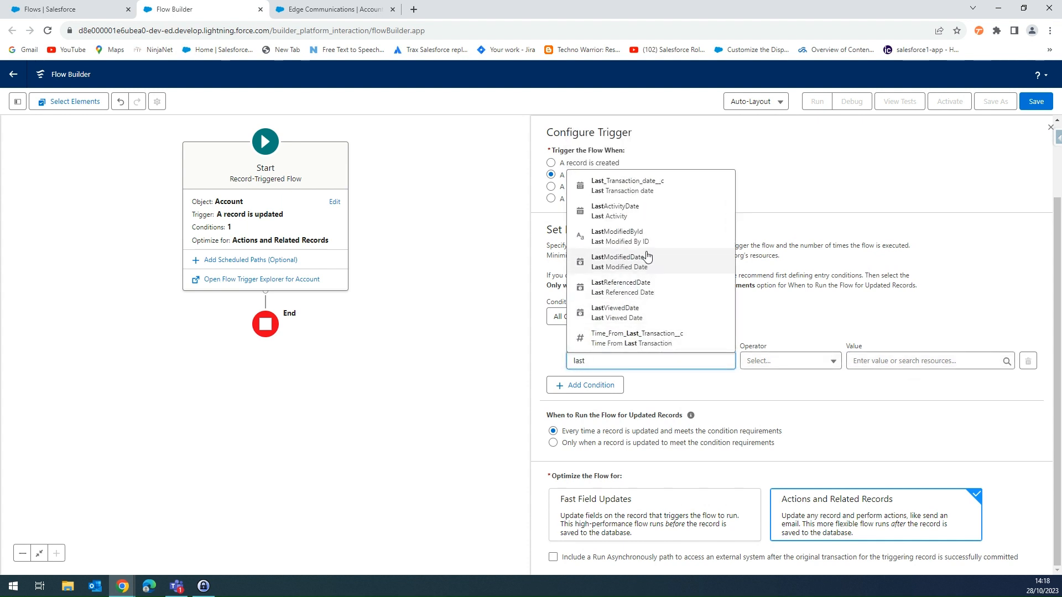
left_click(634, 185)
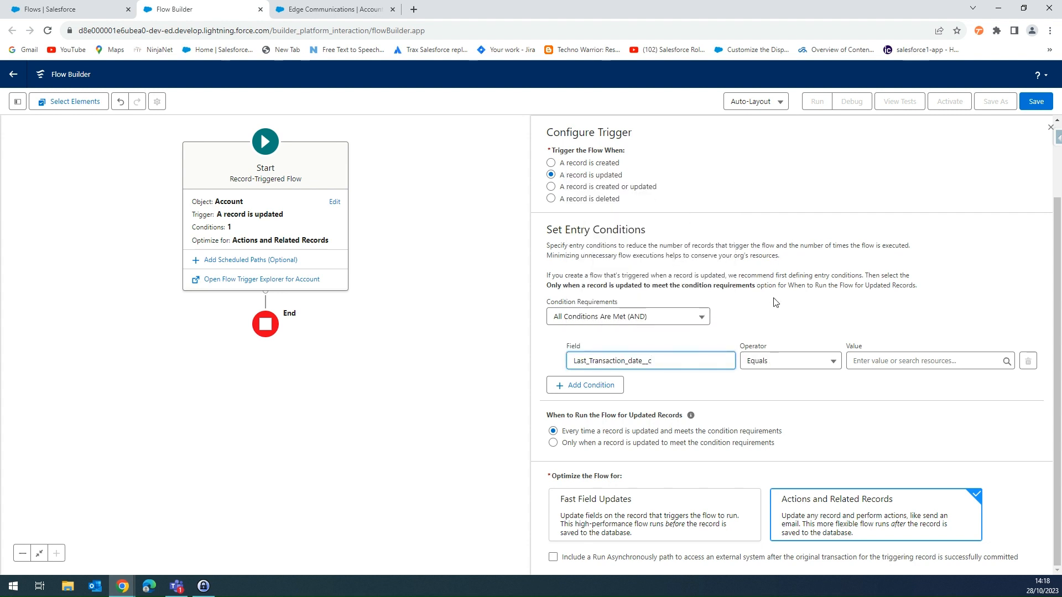
Set the entry condition's operator to Is Changed and its value to $GlobalConstant.True
left_click(824, 361)
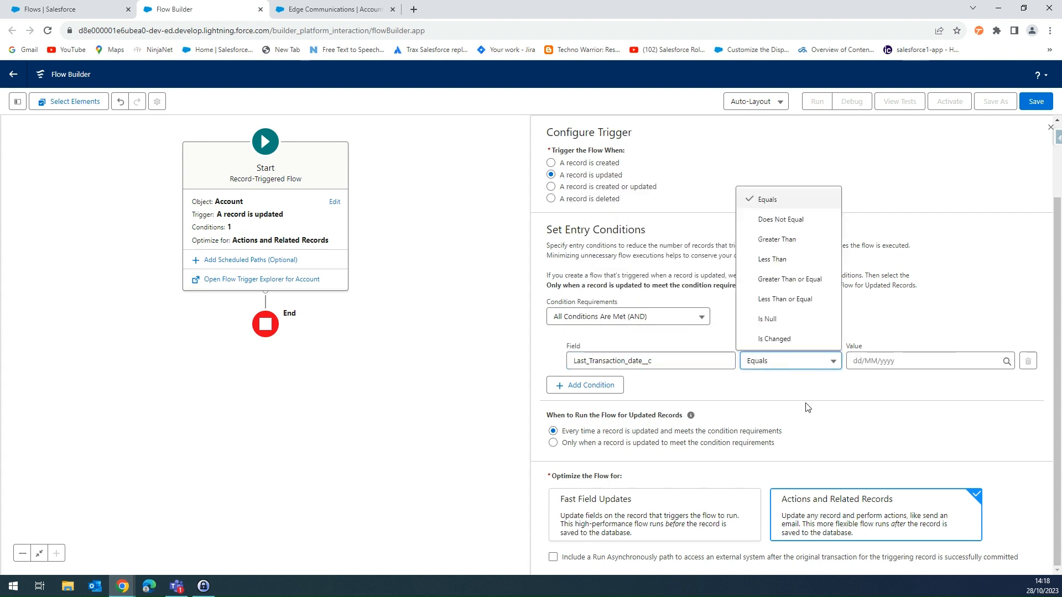
left_click(791, 339)
left_click(886, 358)
type("true")
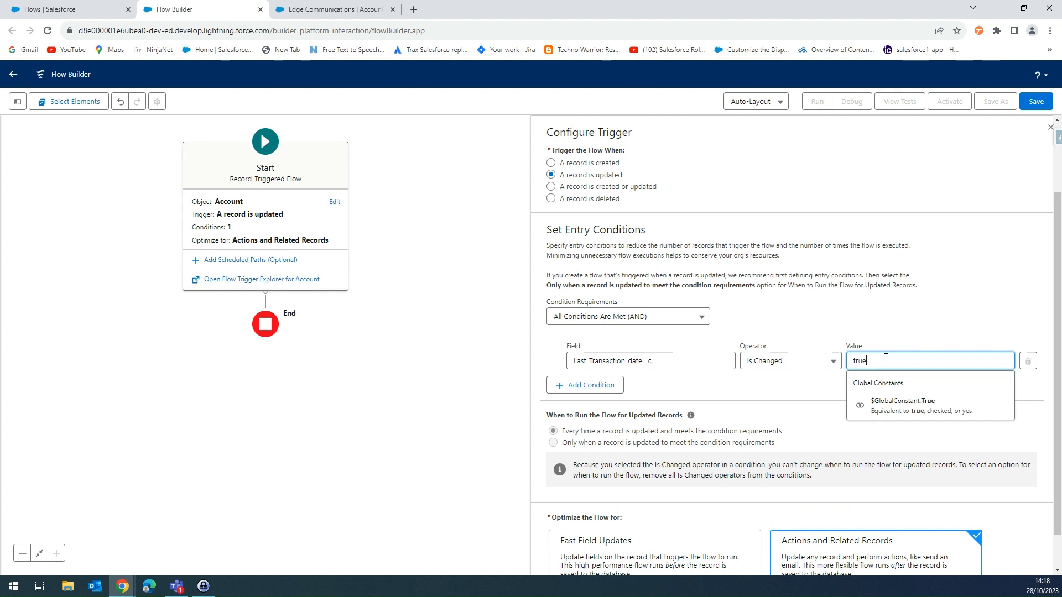
left_click(924, 409)
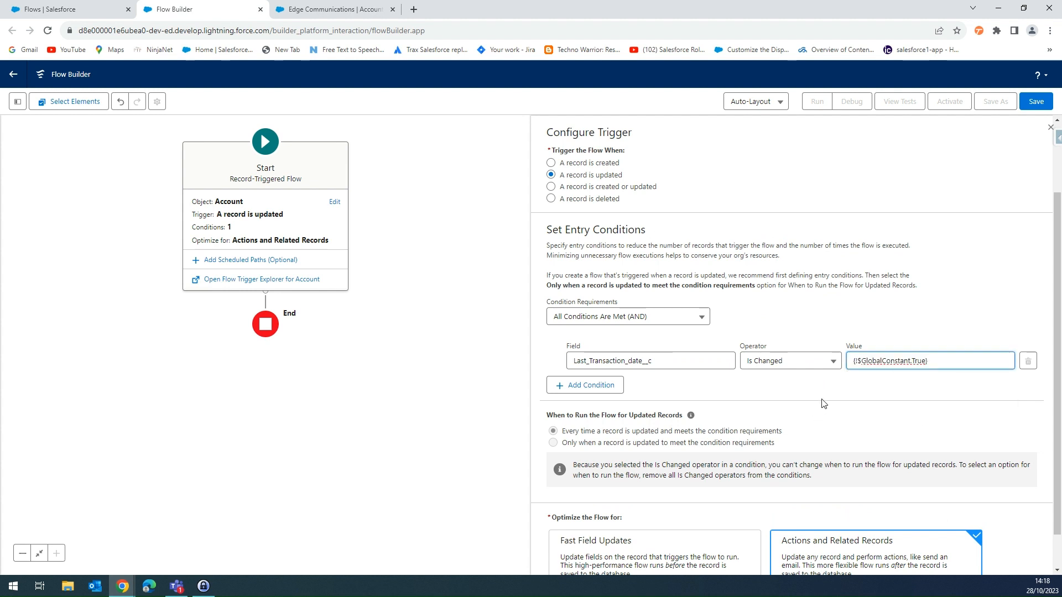
left_click(823, 403)
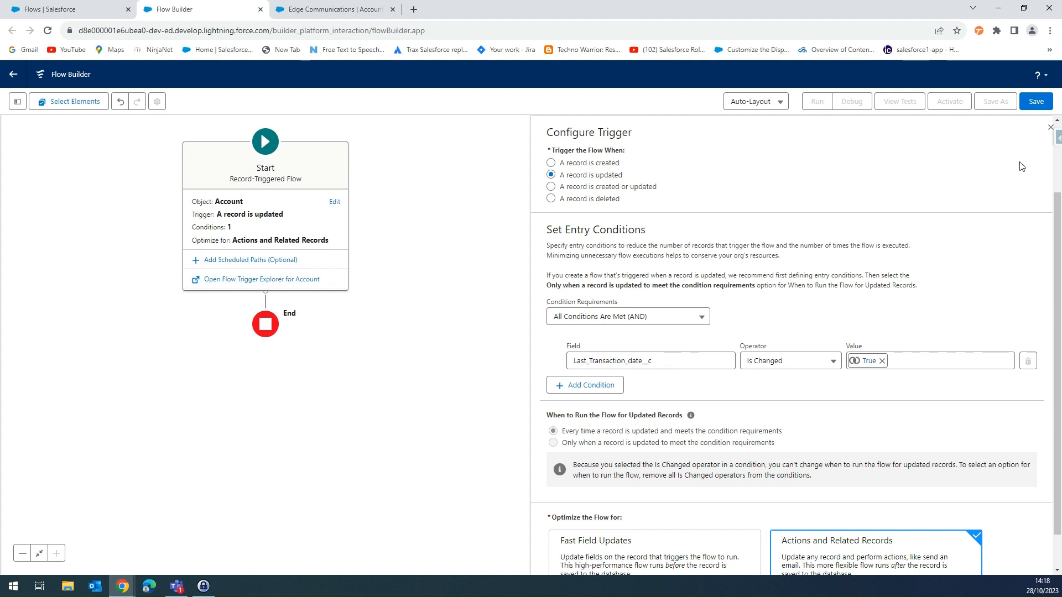
Add a Get Records element to the Run Immediately path and dismiss the properties window notice
left_click(423, 350)
left_click(265, 315)
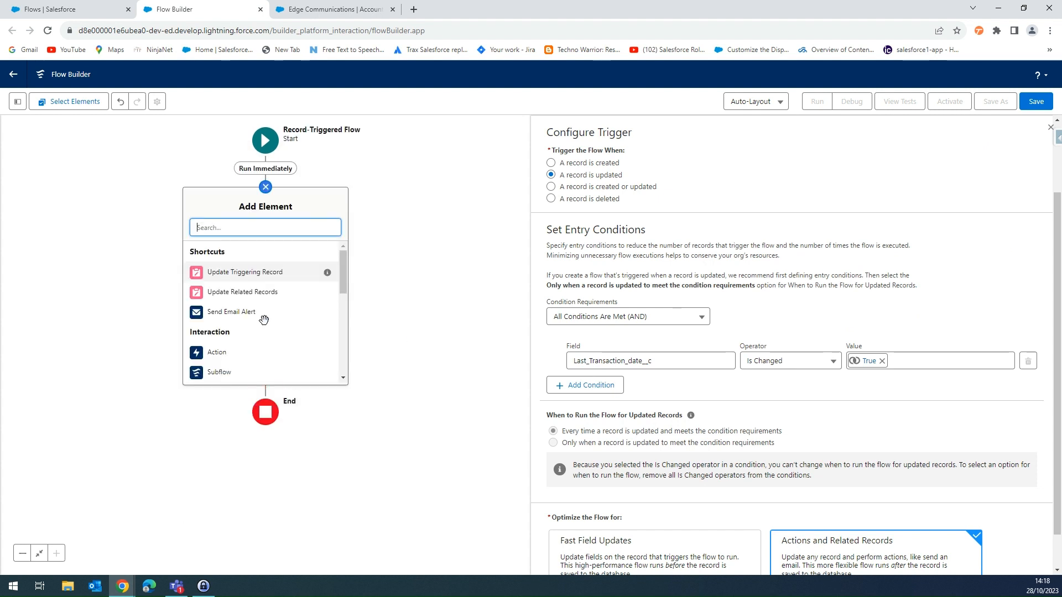
type("get")
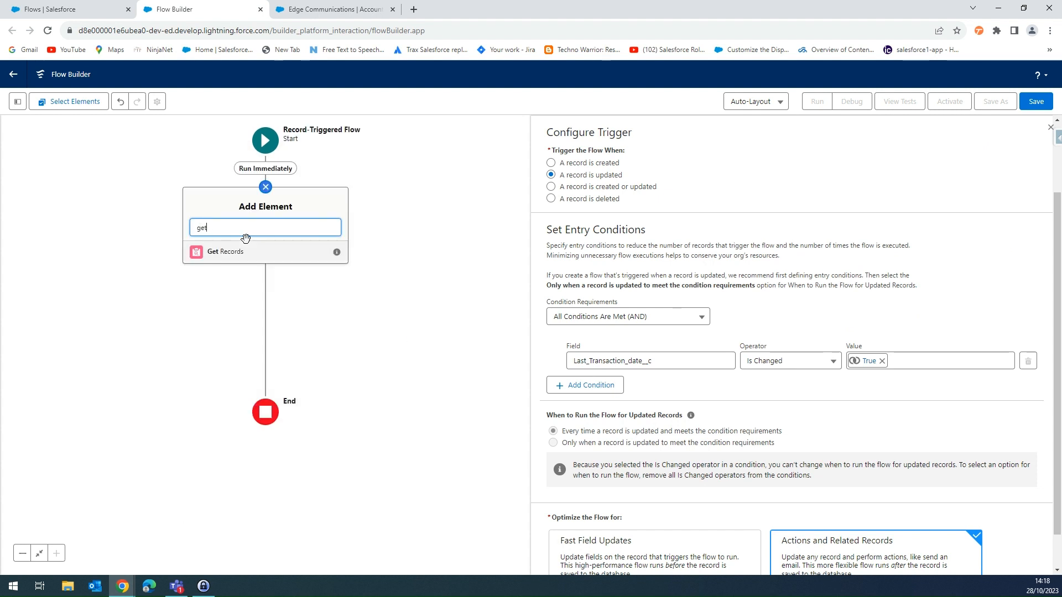
left_click(245, 253)
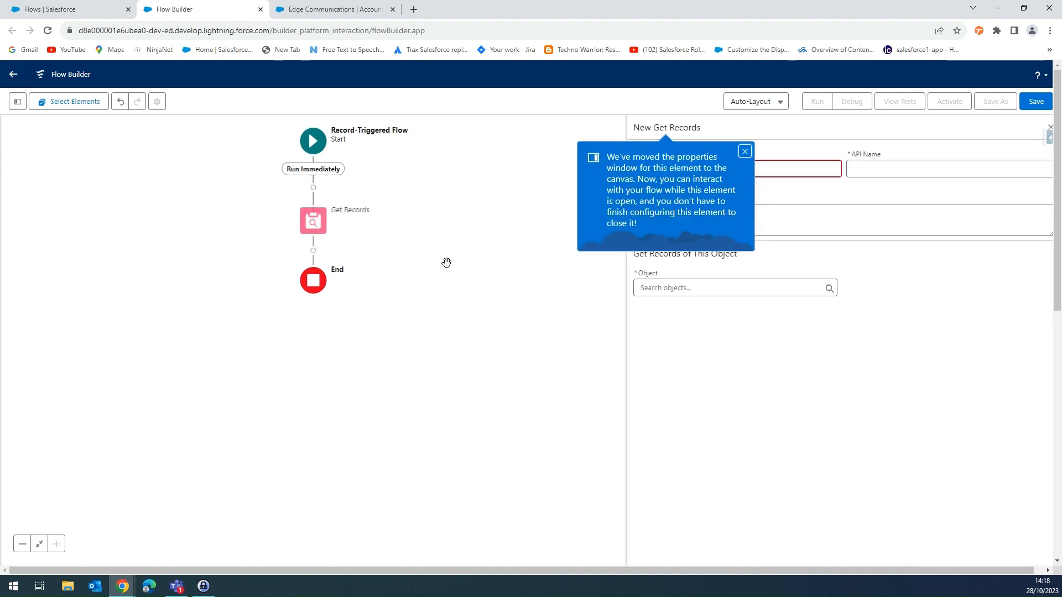
left_click(745, 152)
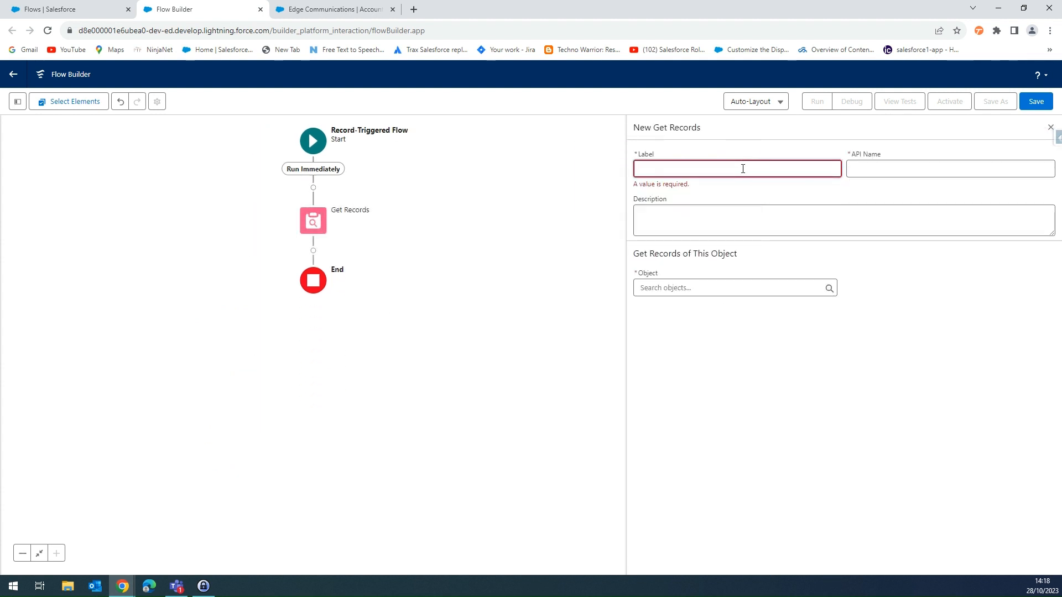
Open the Get Records element for editing and set its object to Contact
left_click(318, 226)
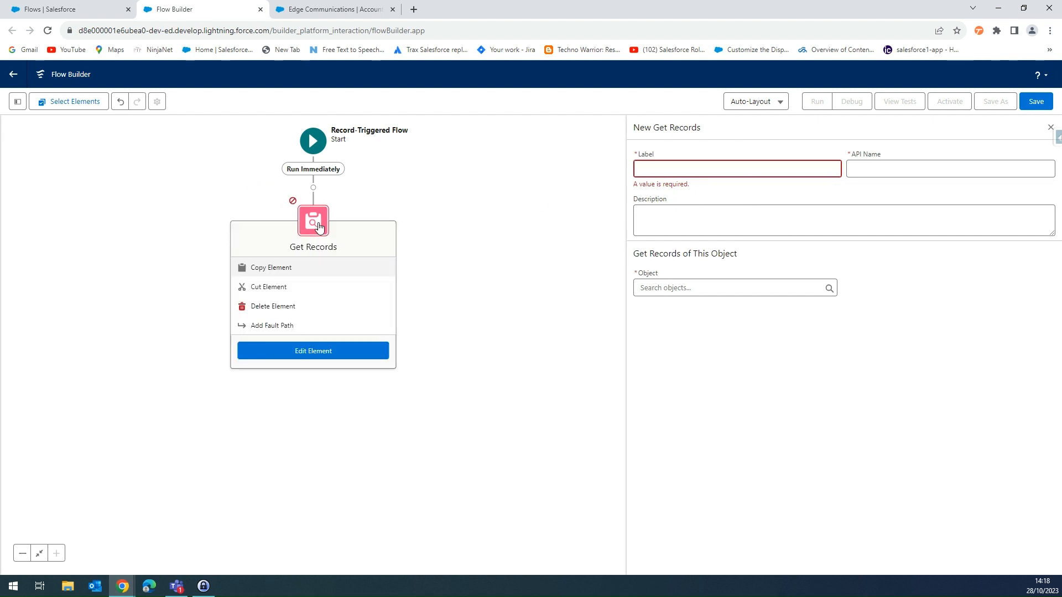
left_click(320, 351)
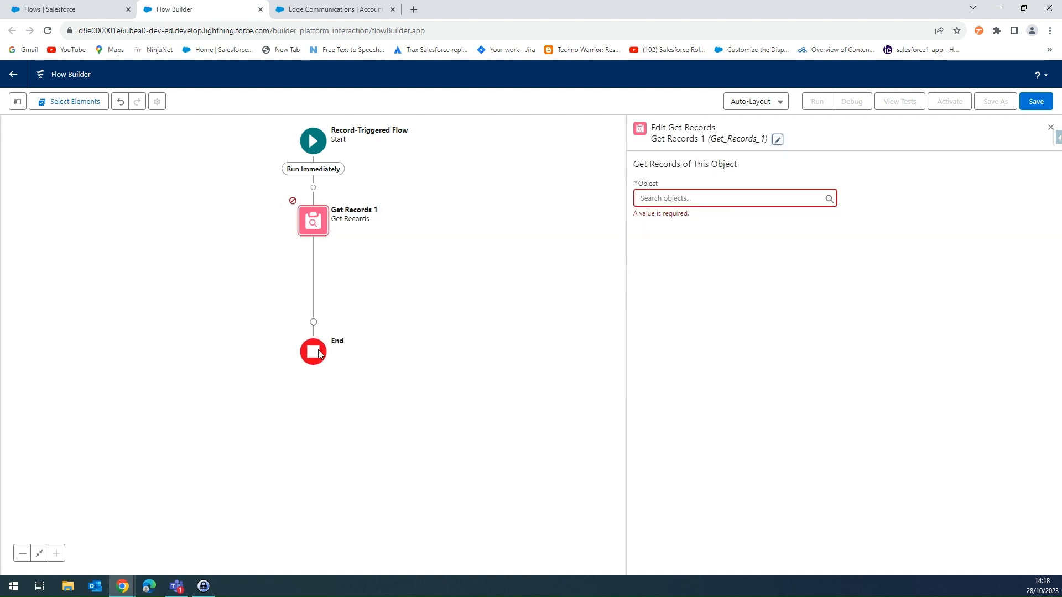
left_click(694, 199)
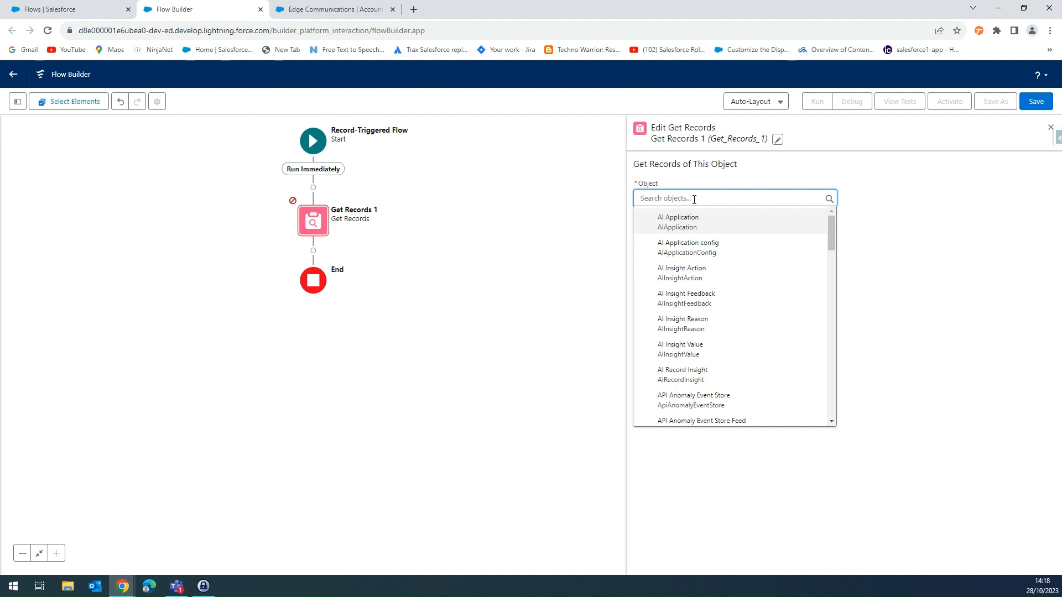
type("contact")
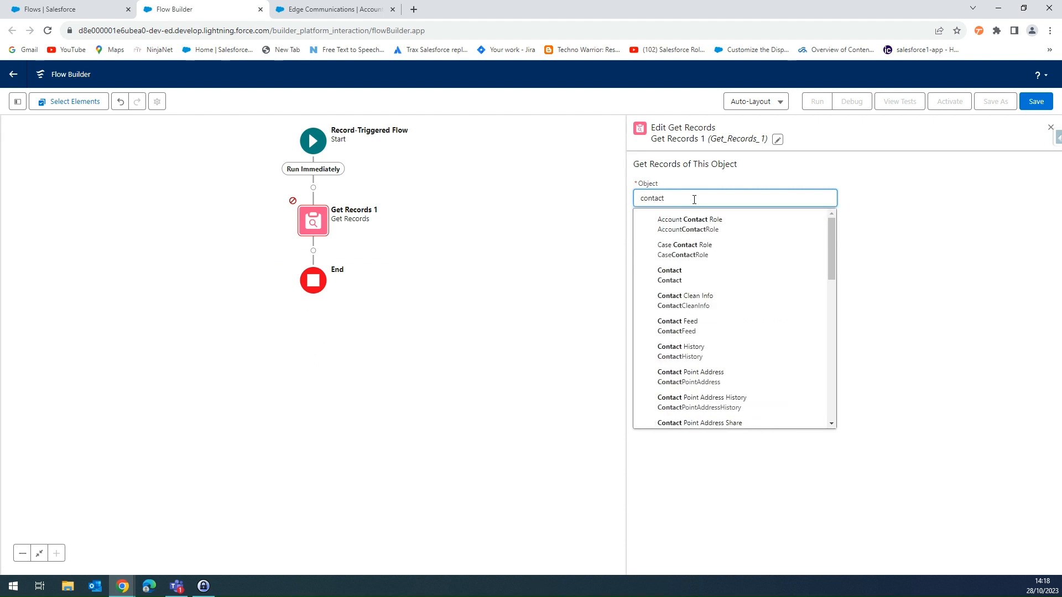
left_click(671, 274)
Filter the contact records where AccountId equals the triggering record's Account ID ($Record > Account ID)
left_click(701, 306)
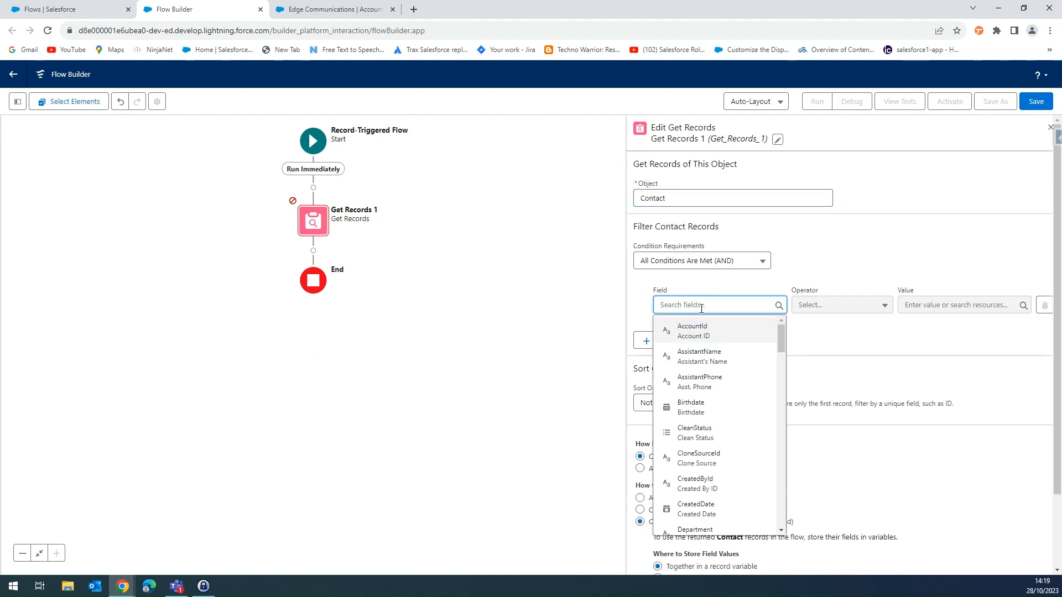
left_click(702, 332)
left_click(954, 307)
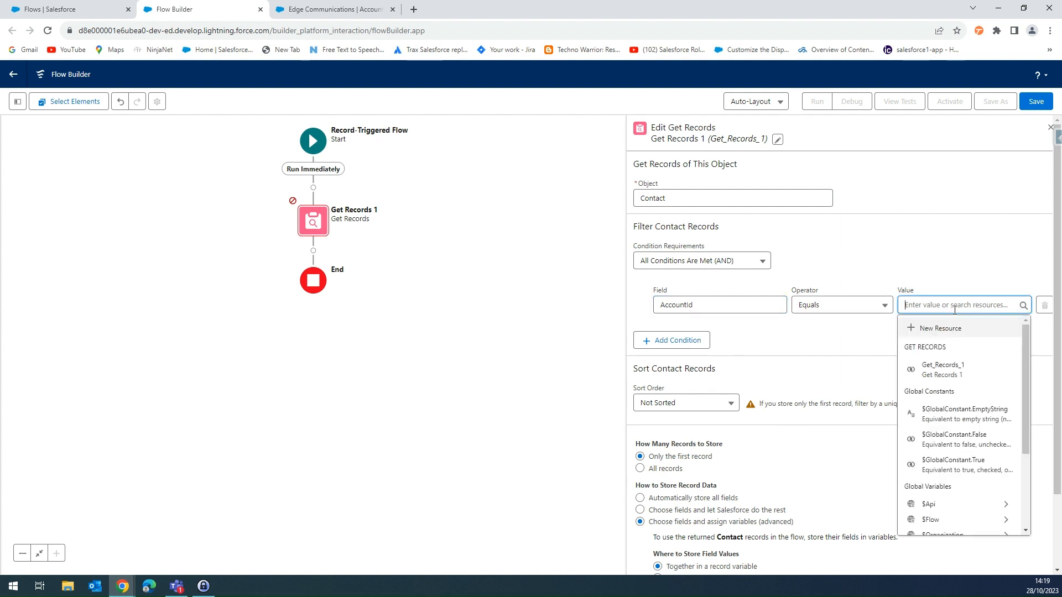
scroll(955, 417, "down", 4)
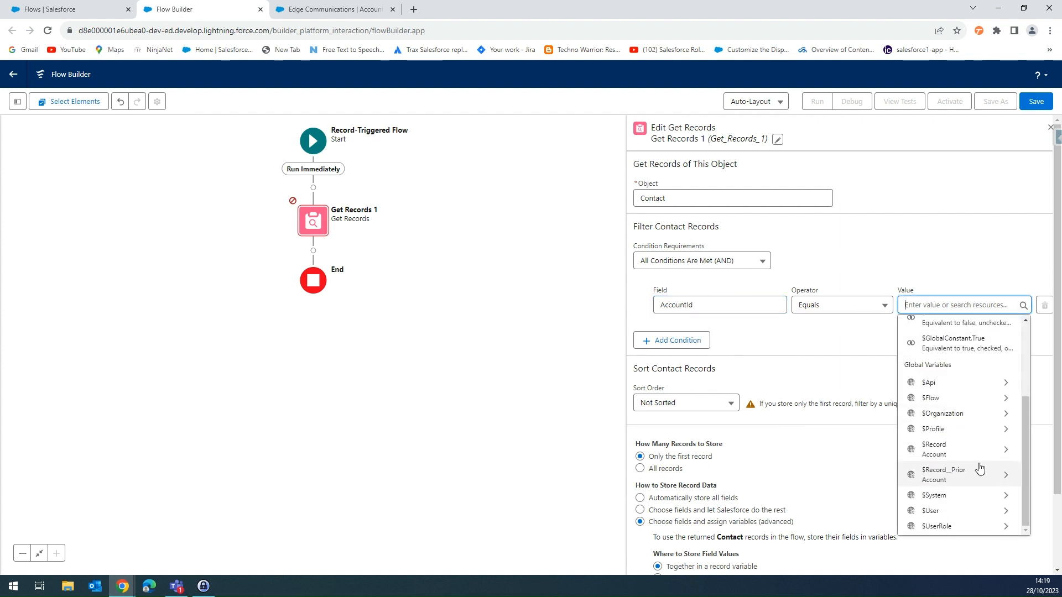
left_click(966, 450)
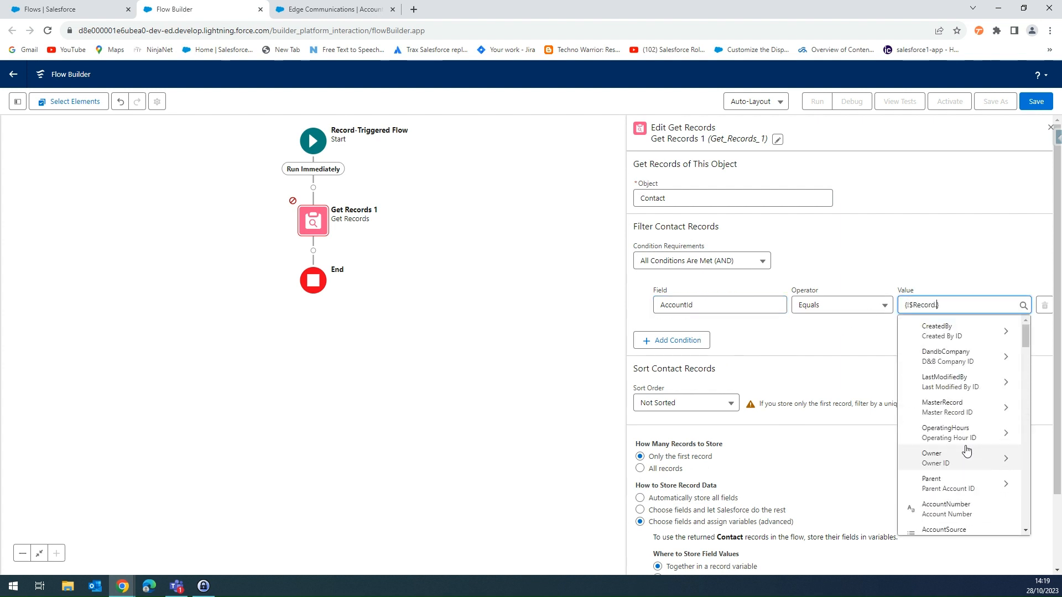
type("id")
scroll(966, 453, "down", 3)
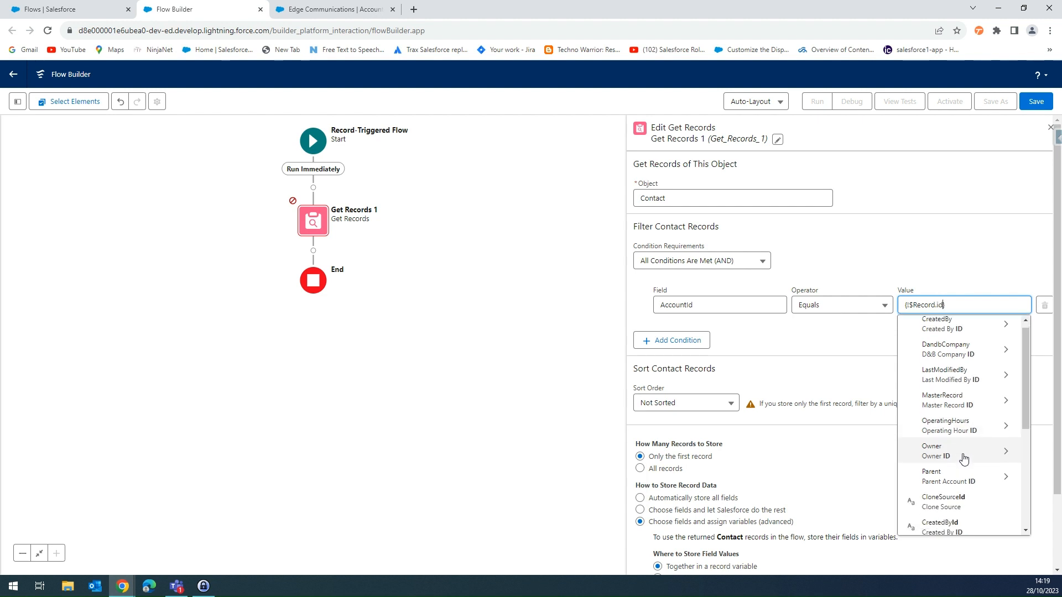
left_click(949, 427)
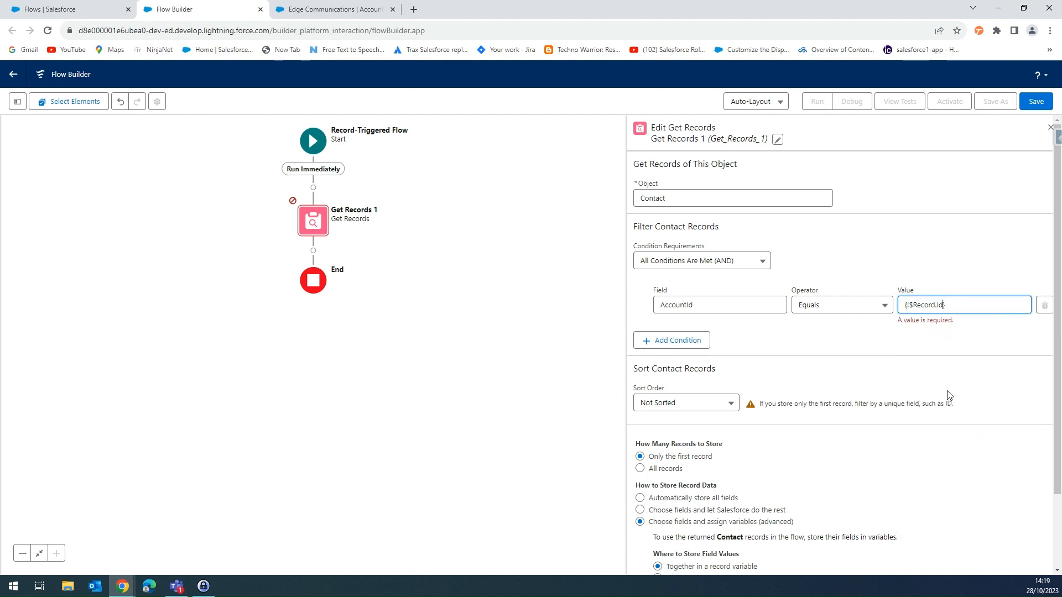
left_click(906, 343)
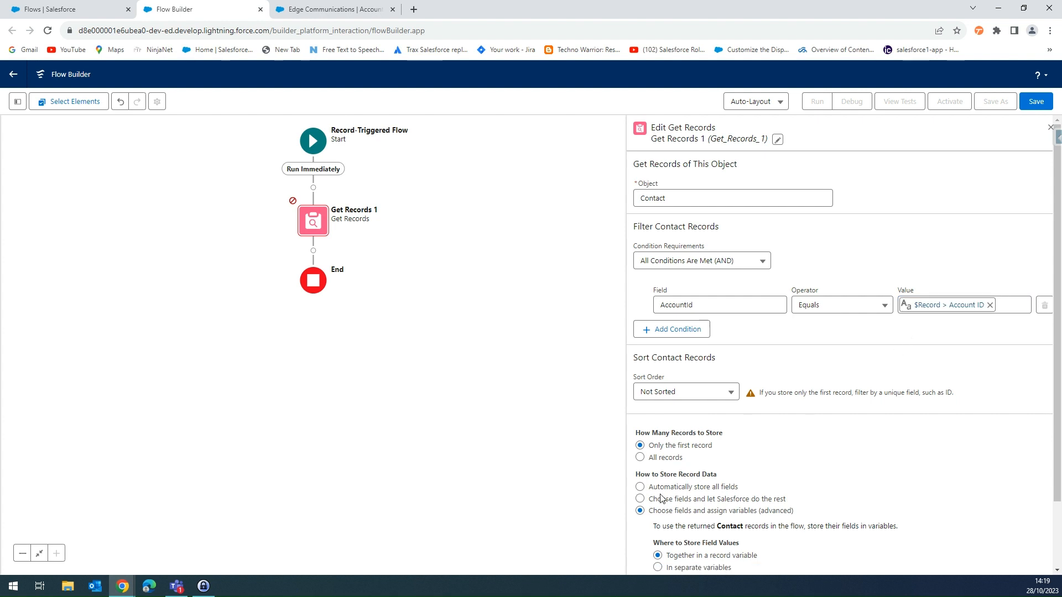
Store all matching contact records with all fields stored automatically, and accept deleting the manual variable assignments
left_click(638, 458)
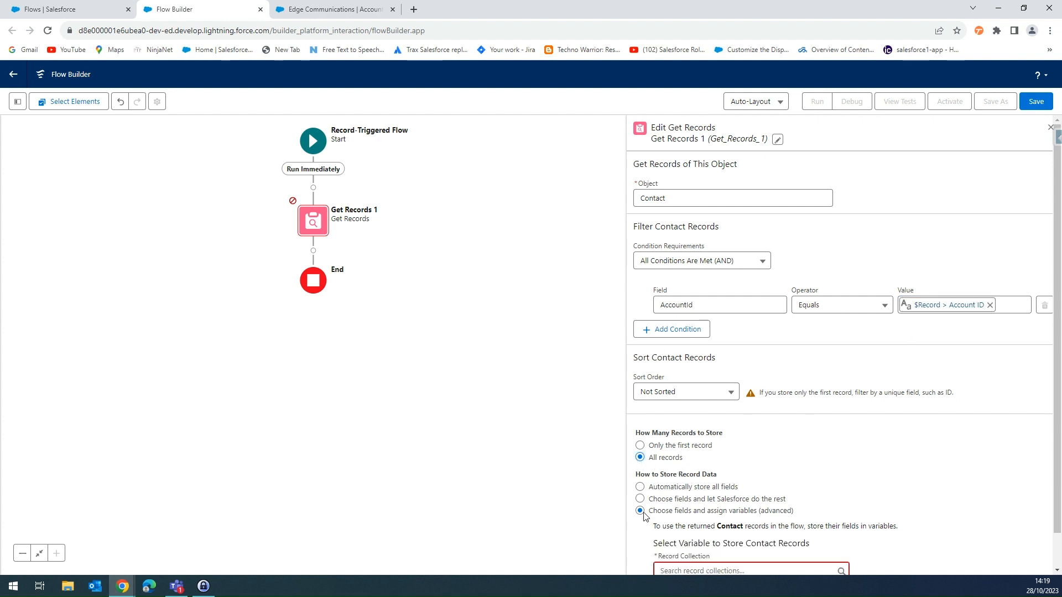
left_click(640, 487)
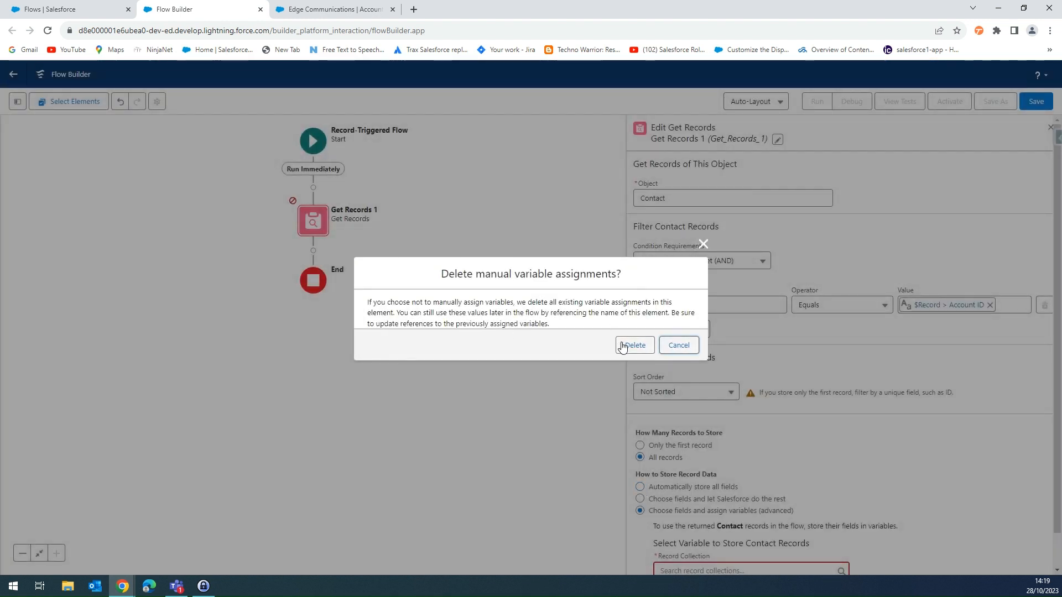
left_click(628, 344)
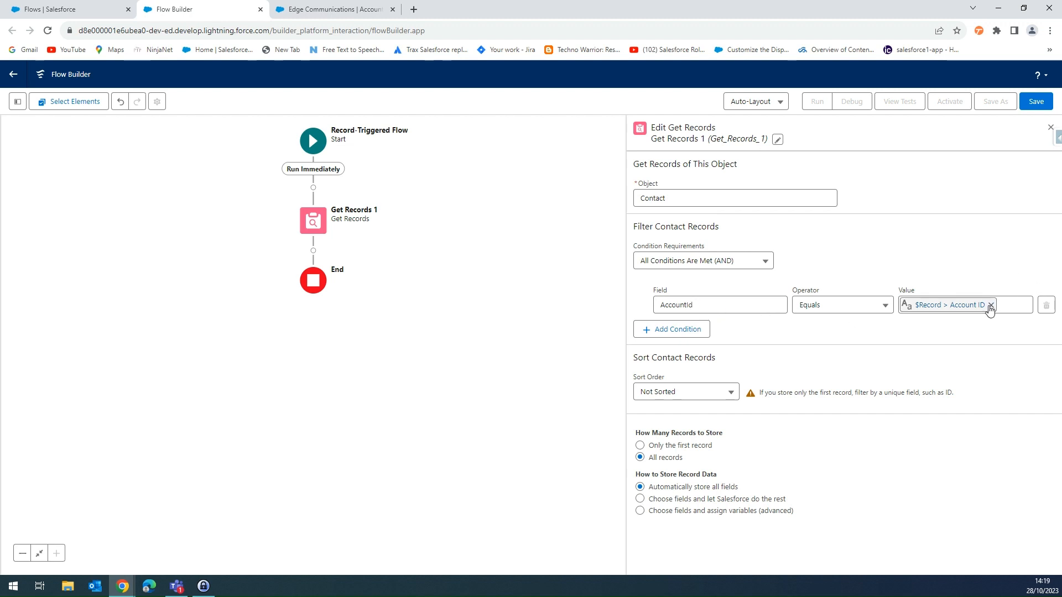
Add a Loop element labelled Loop Contacts after Get Records 1, iterating over the Contacts from Get_Records_1 collection from first to last item
left_click(313, 251)
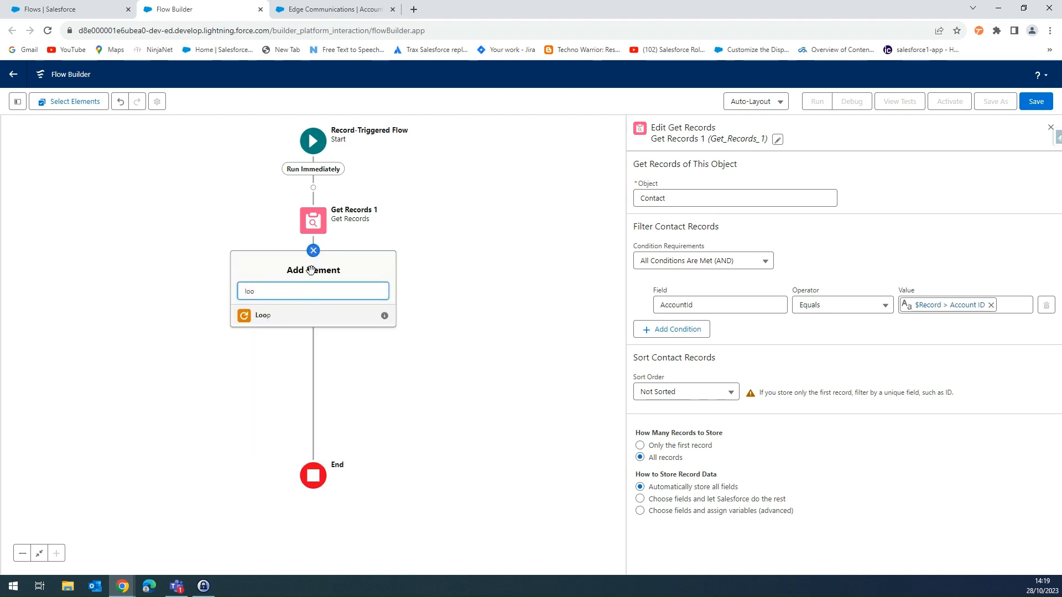
left_click(287, 325)
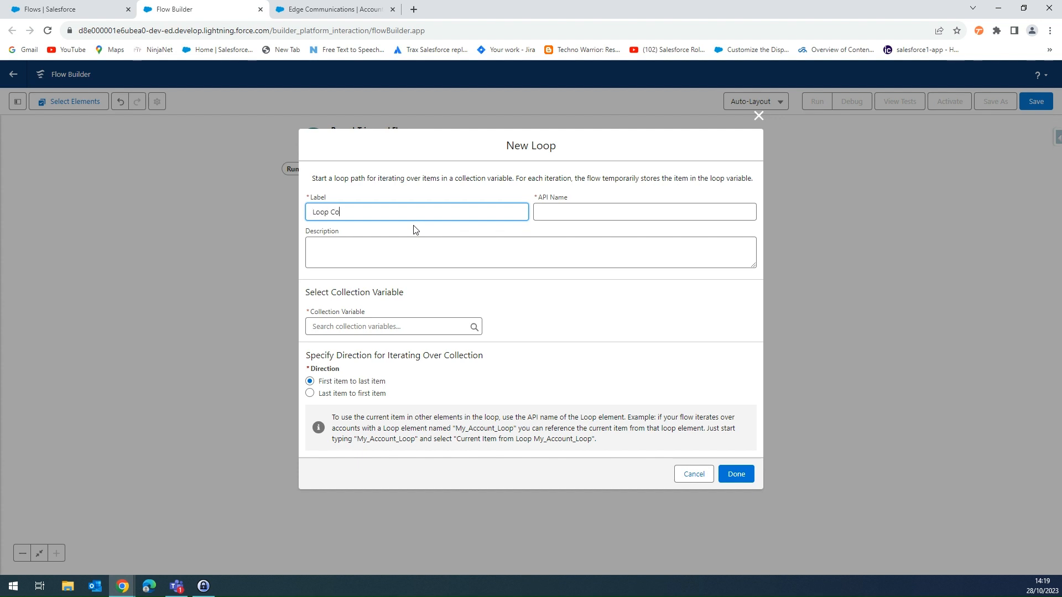
left_click(393, 321)
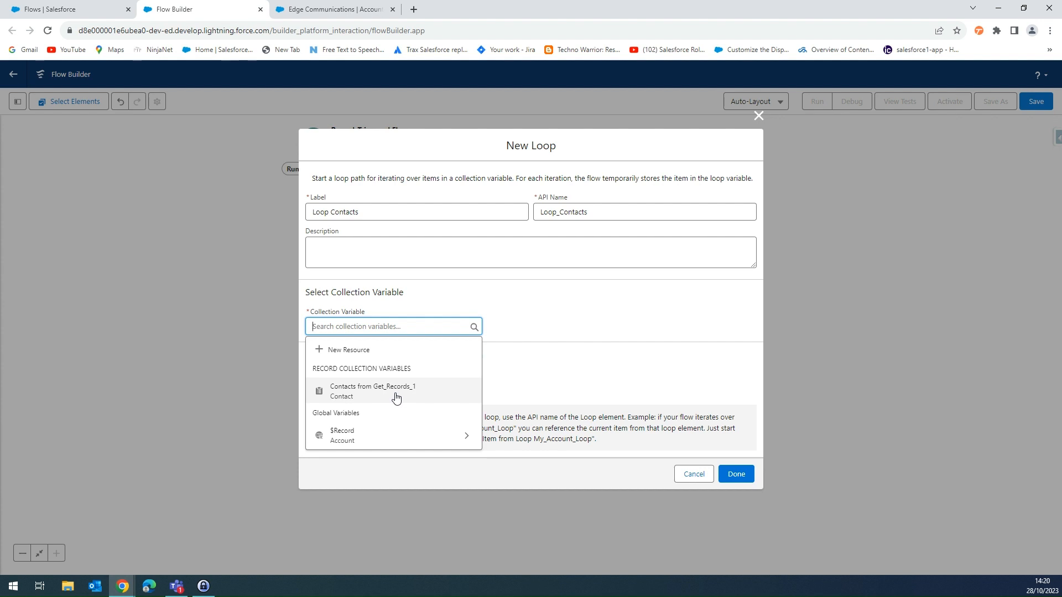
left_click(363, 394)
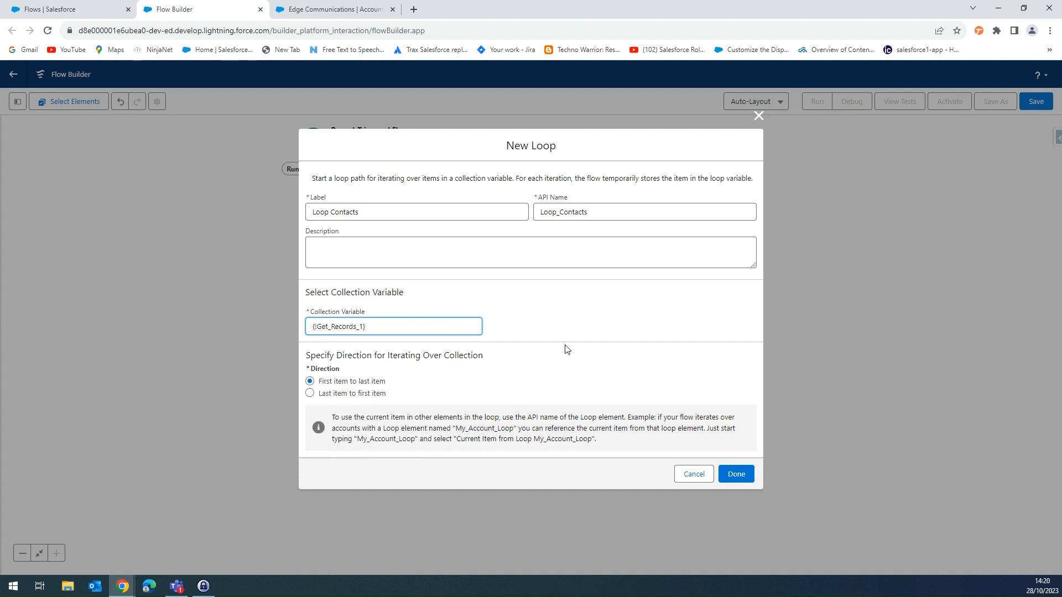
left_click(583, 333)
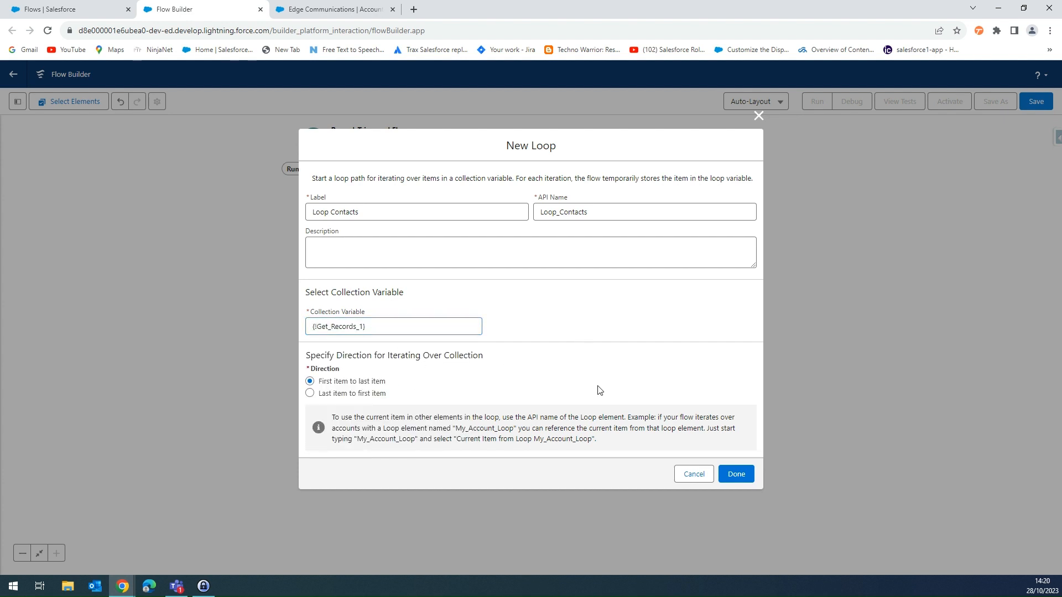
left_click(734, 474)
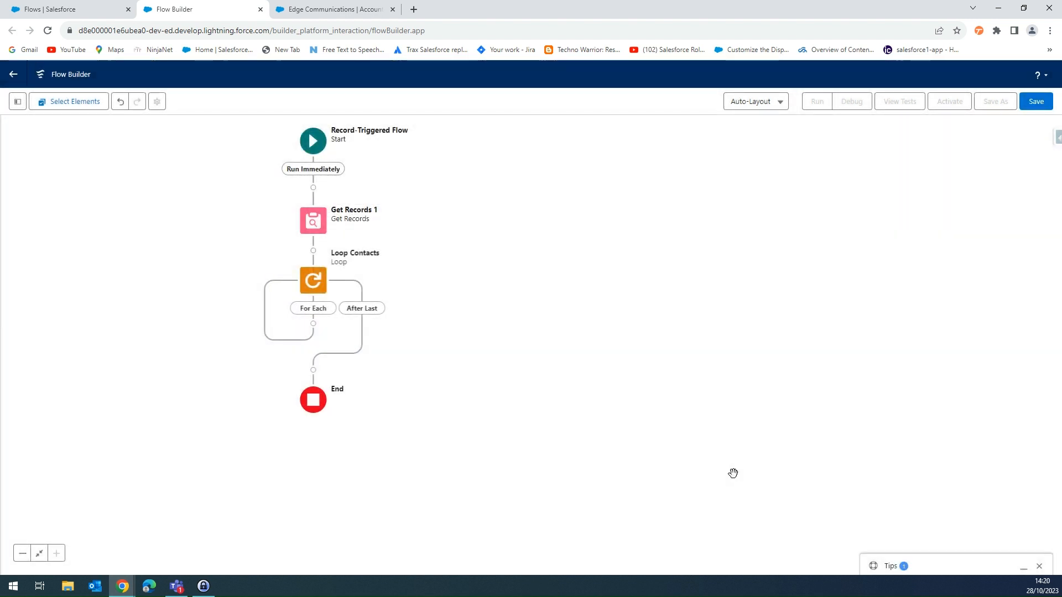
Open the Get Records 1 element for editing and change its label to Get Contact
left_click(313, 220)
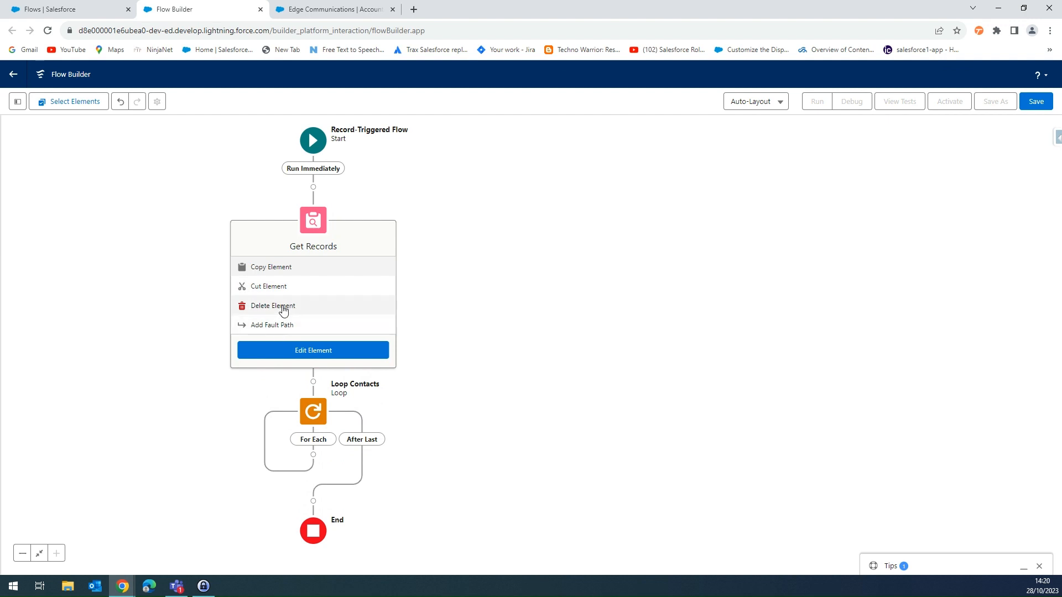
left_click(297, 350)
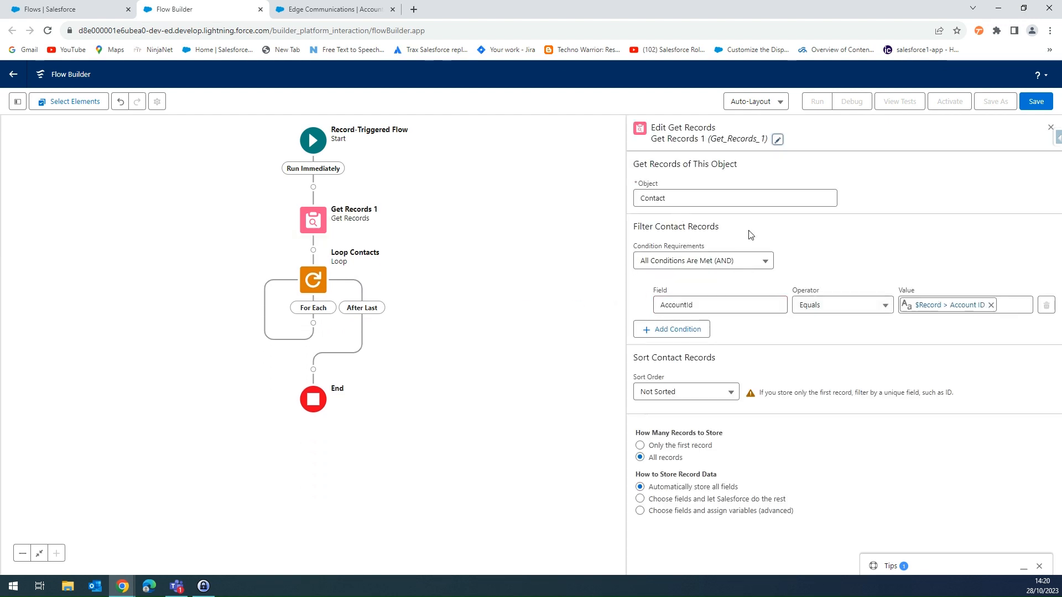
left_click(777, 140)
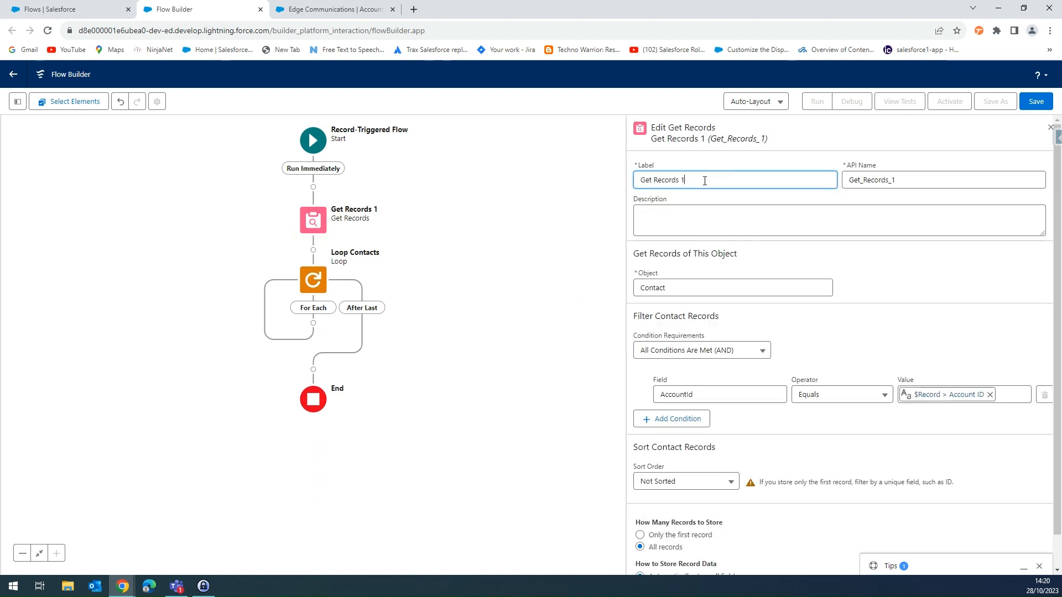
key("BackSpace")
key("BackSpace")
key("BackSpace")
key("BackSpace")
key("BackSpace")
key("BackSpace")
key("BackSpace")
key("BackSpace")
key("BackSpace")
type("Contact")
Replace the Get Records element's API name with Get_Contact, derived from its label
double_click(906, 175)
key("BackSpace")
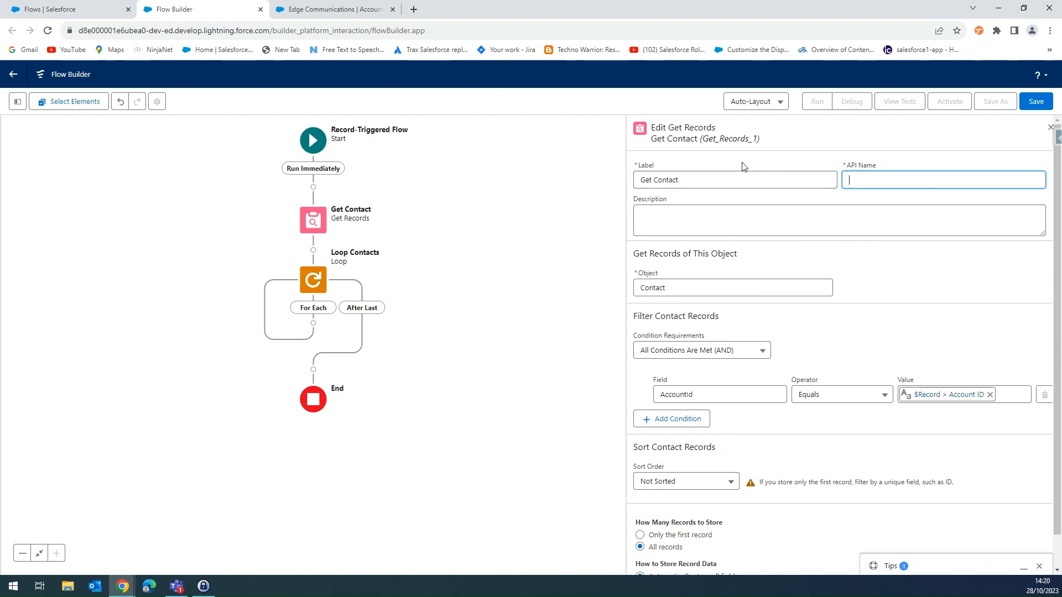
left_click(743, 184)
key("Tab")
left_click(546, 326)
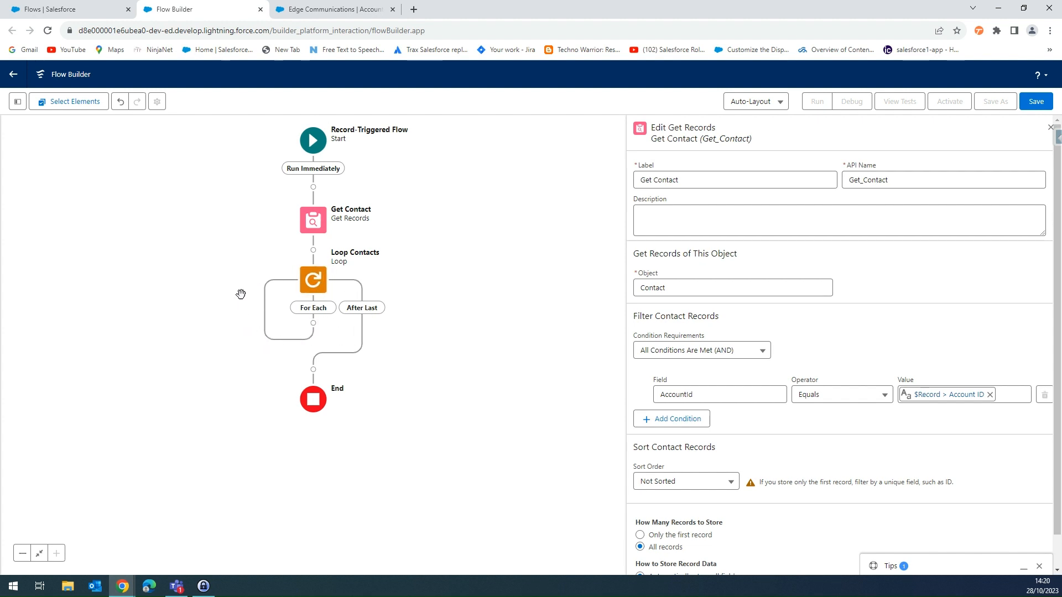
Add an Assignment element to the loop's For Each path and label it Assign Last Transition Date, correcting the misspelled word
left_click(313, 324)
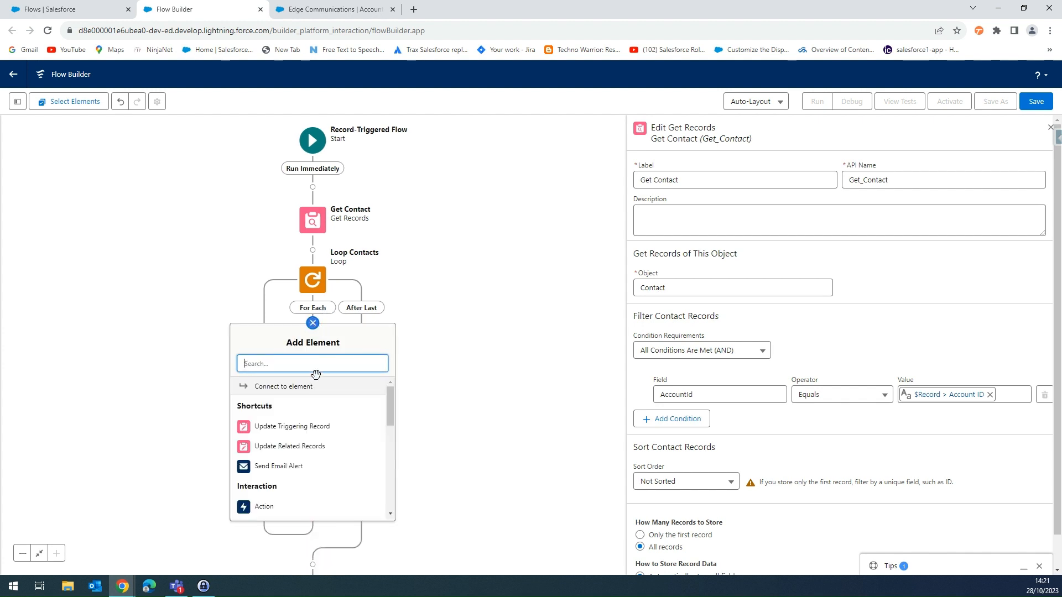
type("ass")
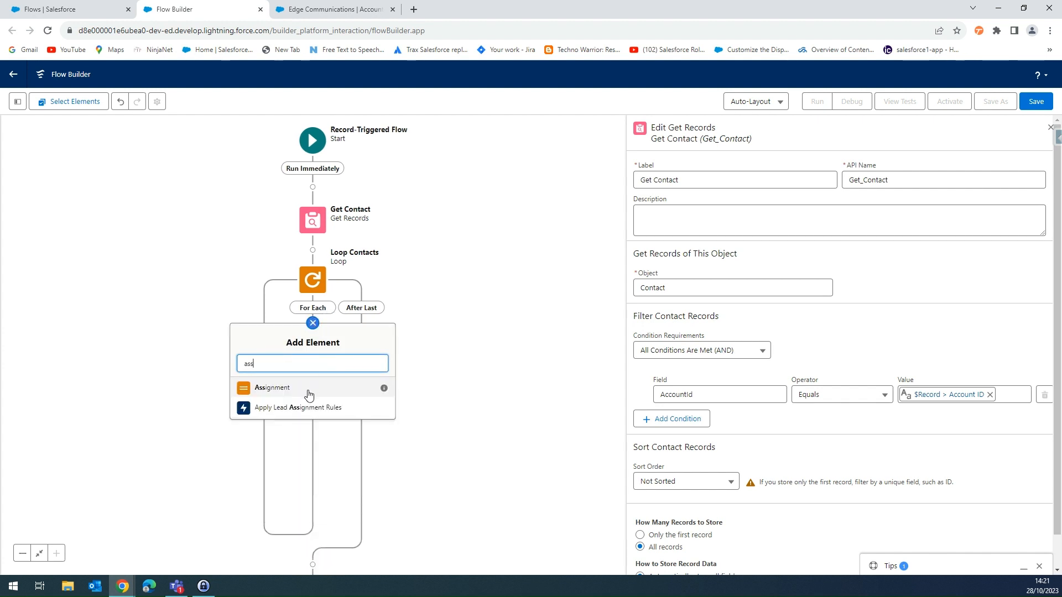
left_click(308, 390)
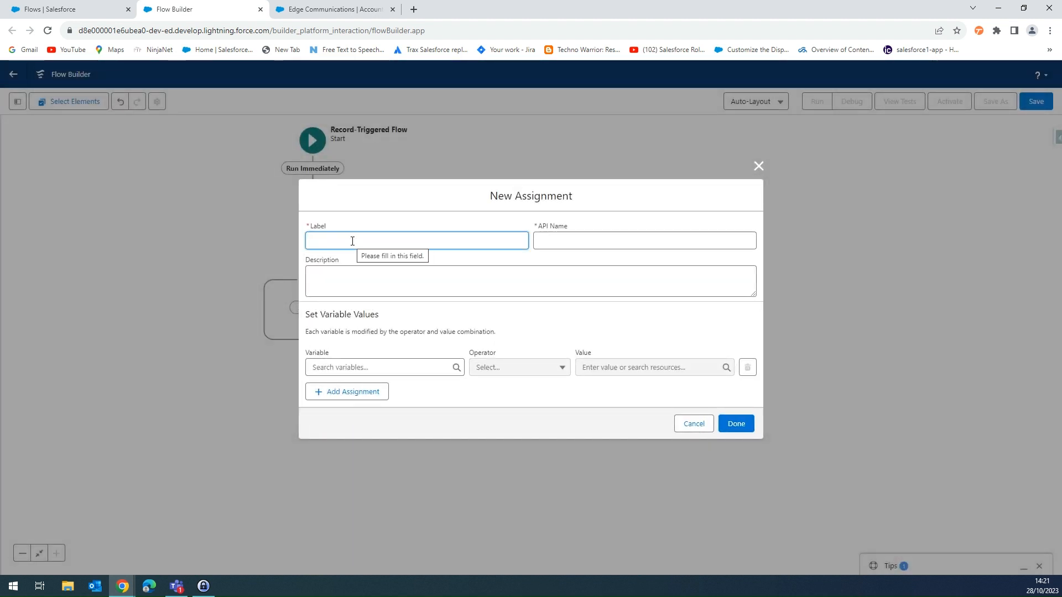
type("Assign")
type("men")
type("ign")
type(" Last Transtion Date")
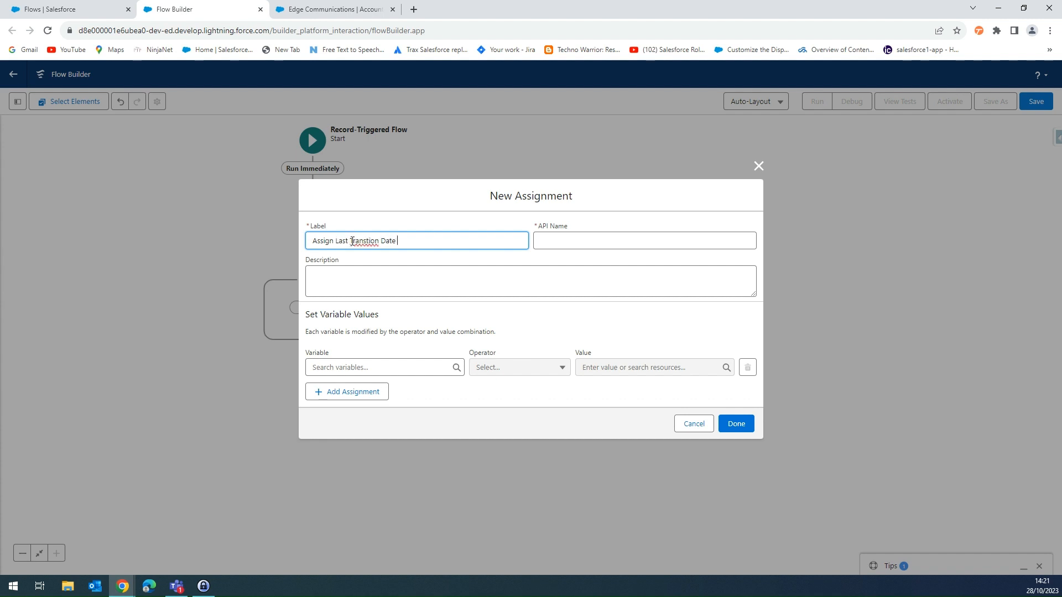
right_click(353, 241)
left_click(366, 244)
left_click(577, 242)
left_click(505, 289)
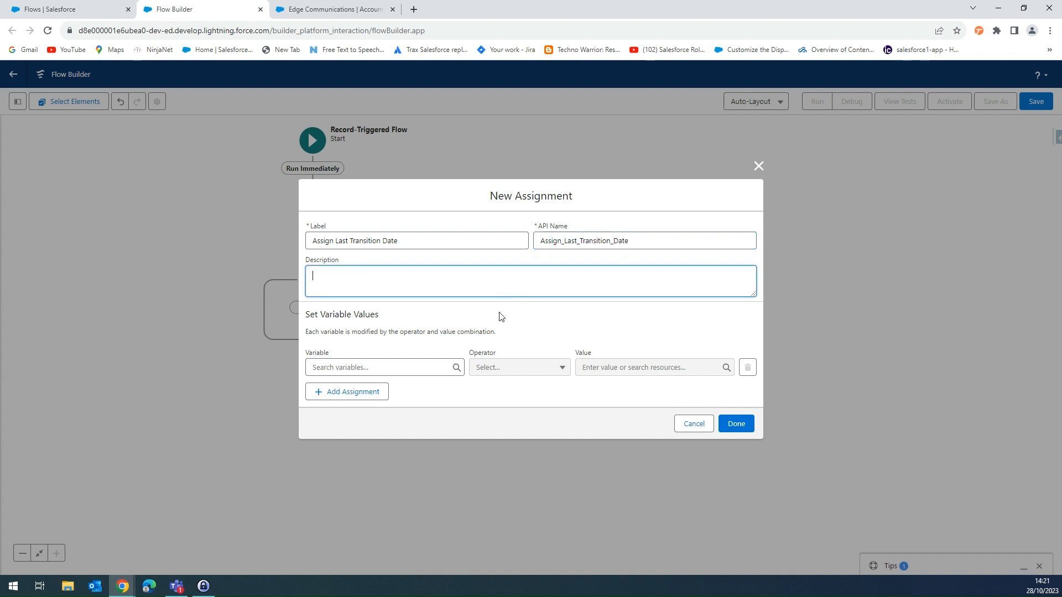
Assign $Record > Last Transaction date to the current Loop_Contacts item's Last_Transaction_date__c field using Equals, and complete the assignment
left_click(414, 371)
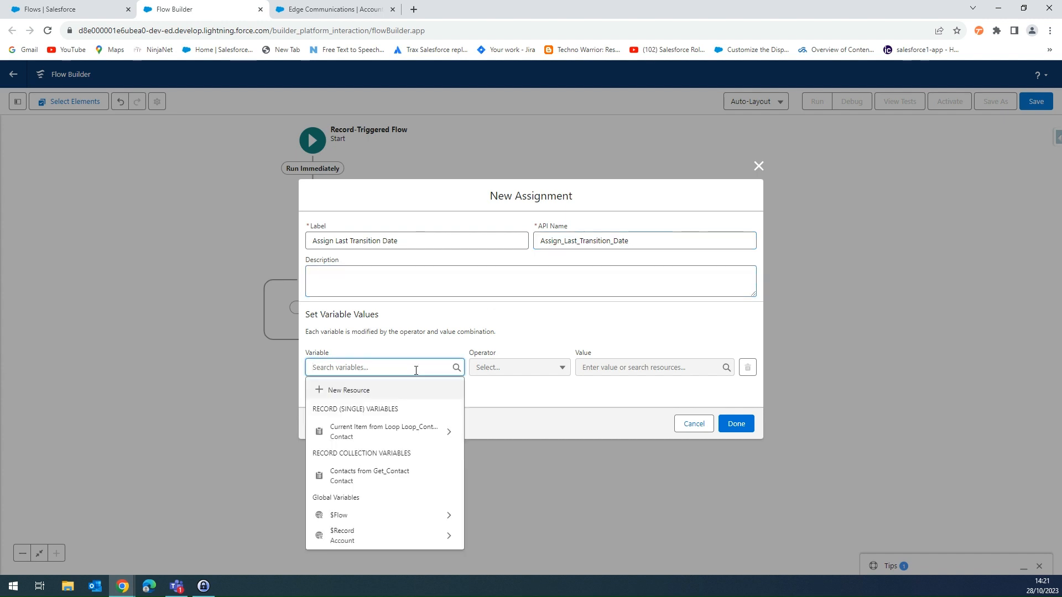
left_click(377, 436)
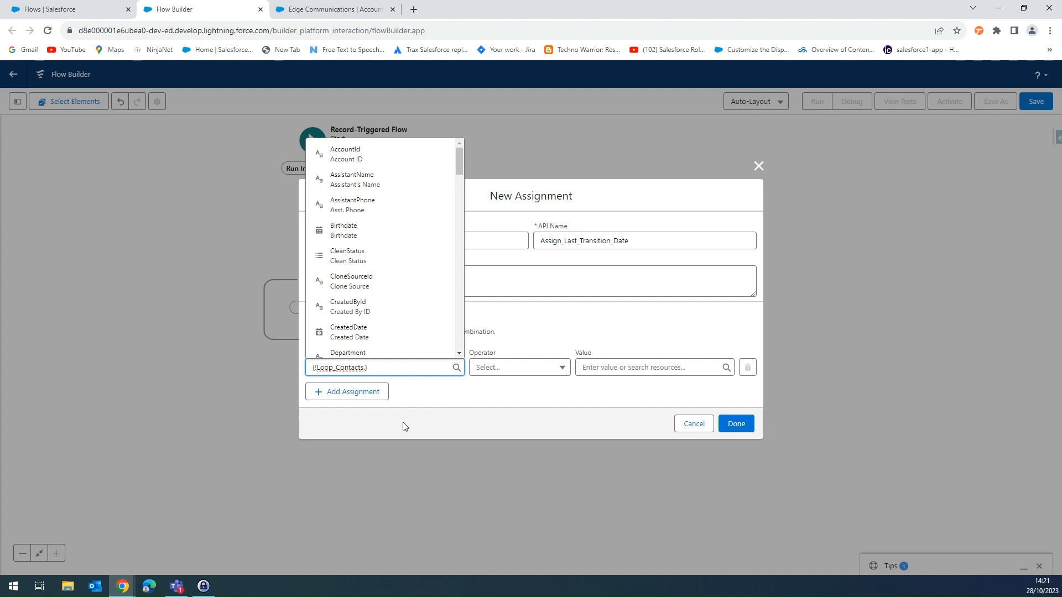
type("last")
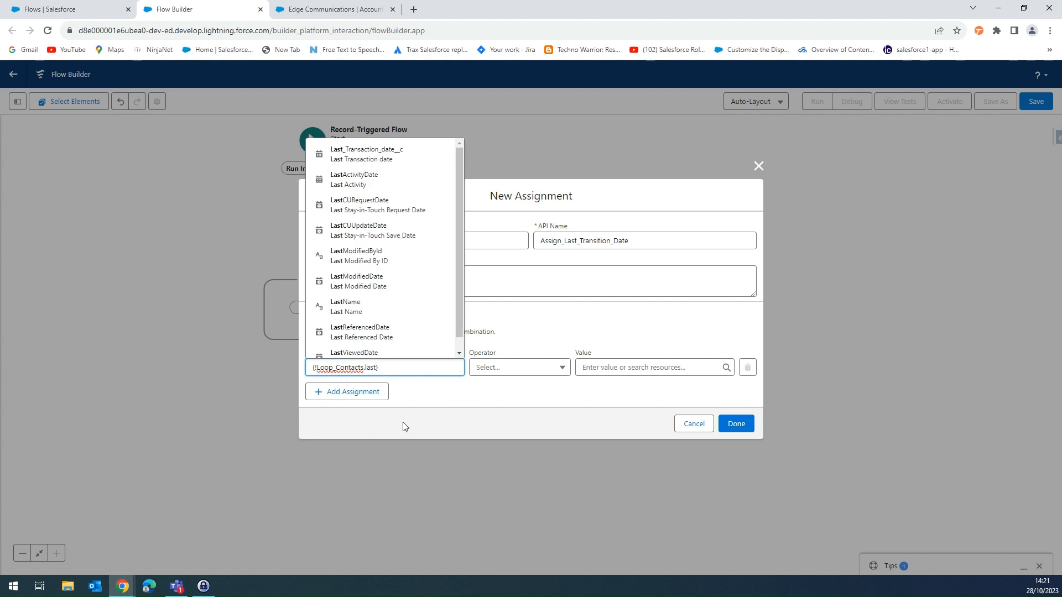
left_click(381, 153)
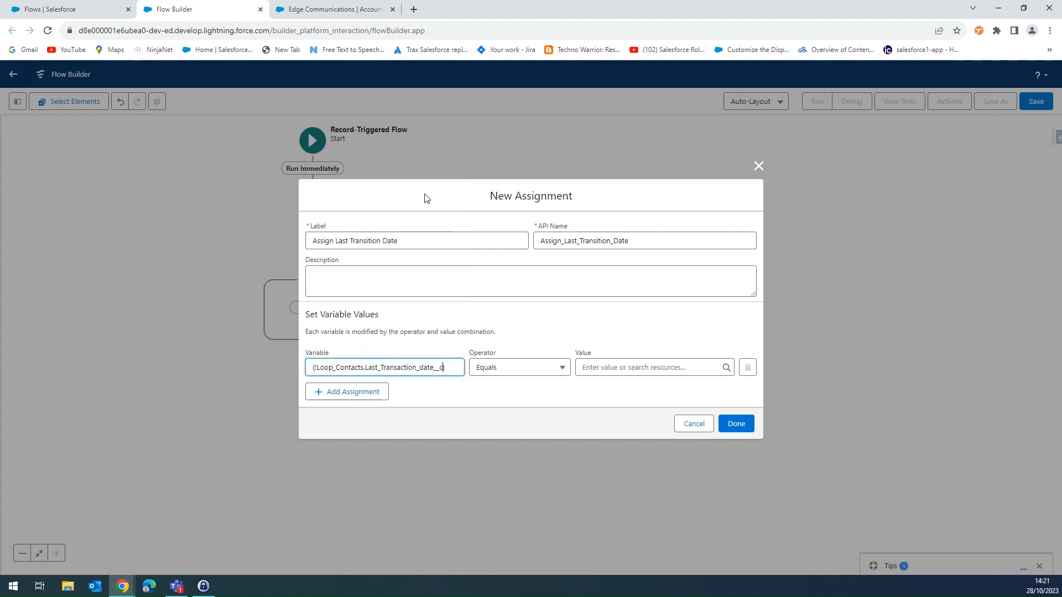
left_click(618, 370)
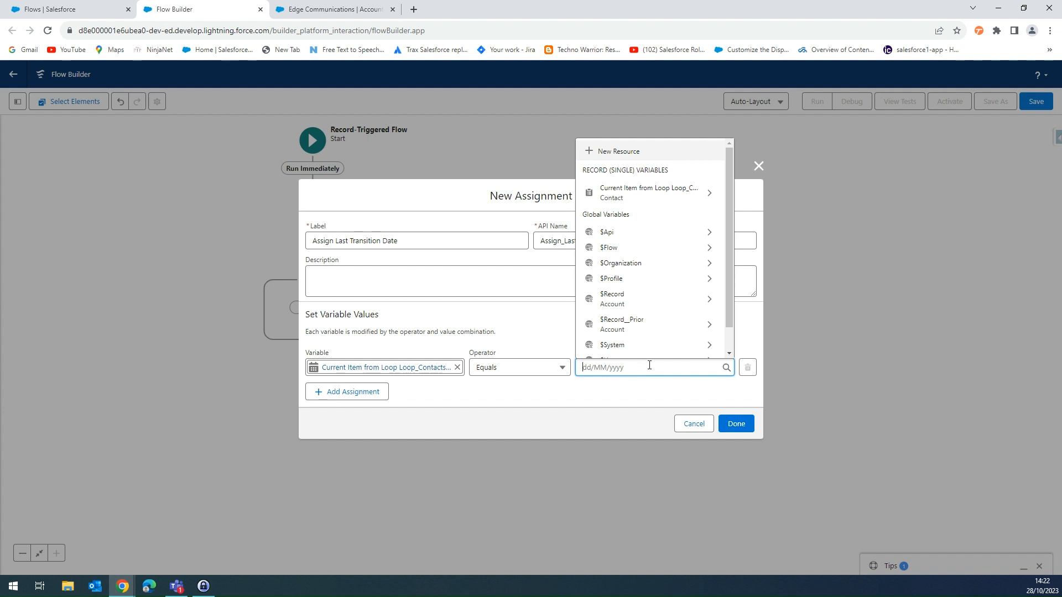
left_click(671, 299)
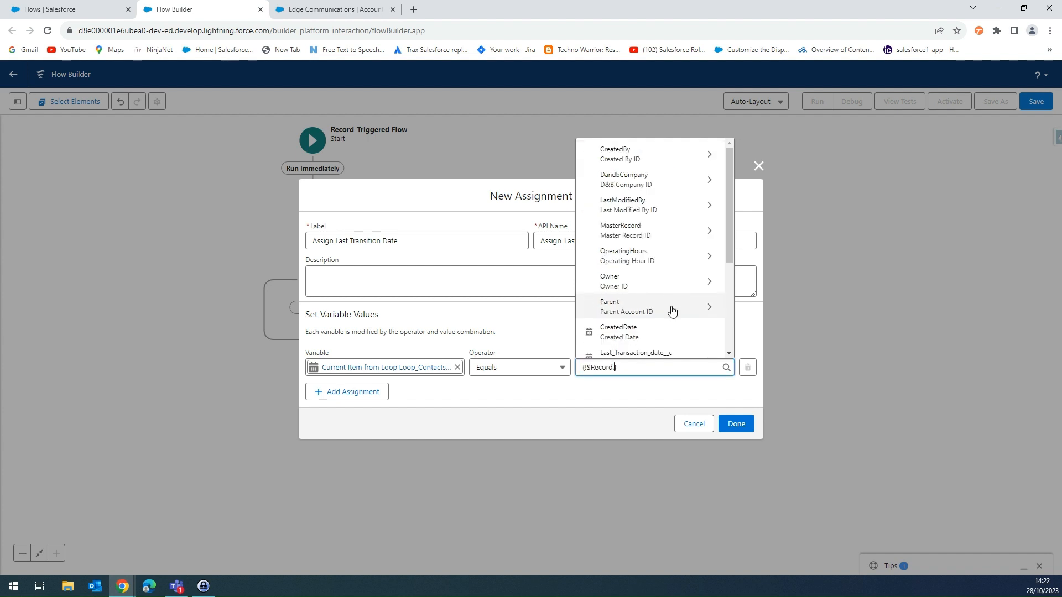
type("last")
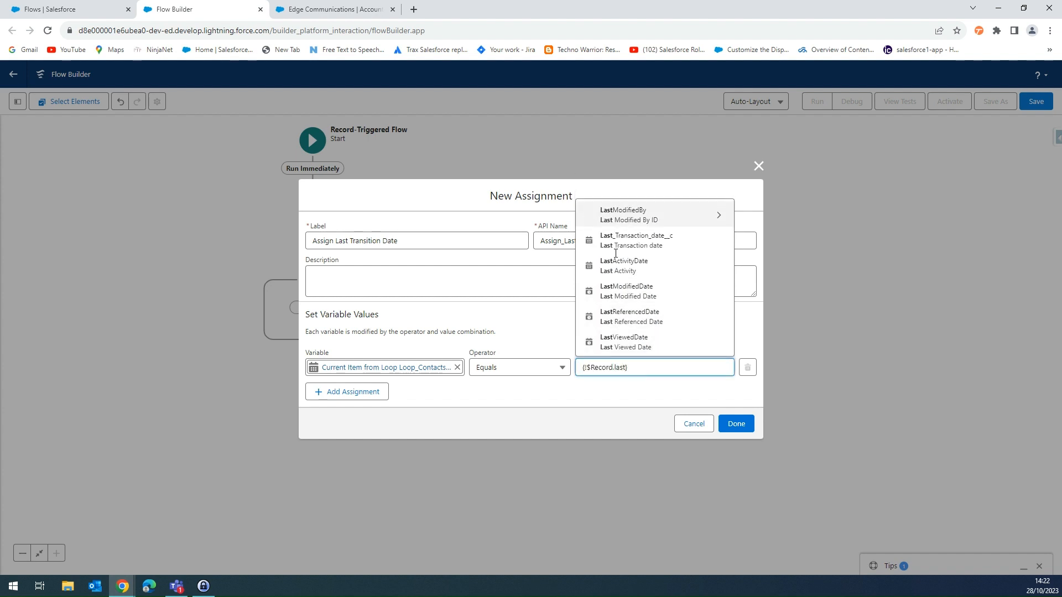
left_click(640, 244)
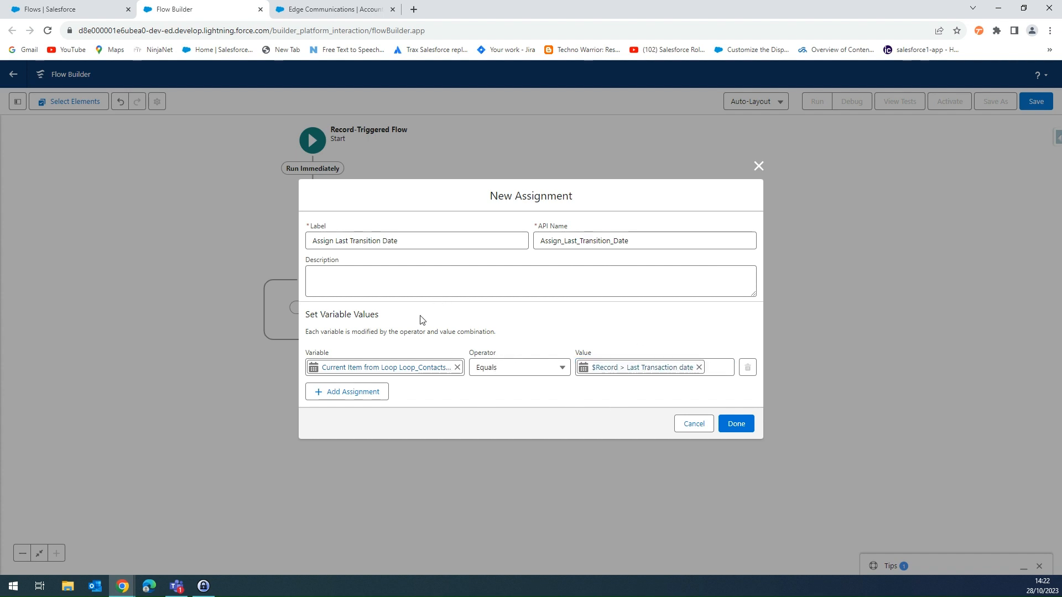
left_click(740, 425)
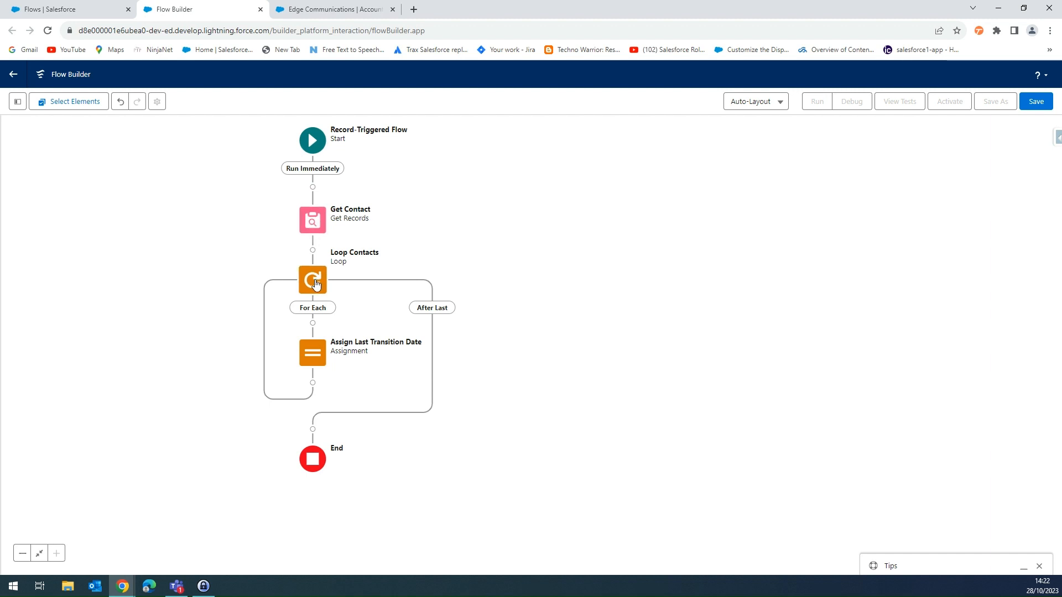
Reopen the Assign Last Transition Date element, check the full variable reference against its value, and close it
left_click(313, 353)
left_click(310, 462)
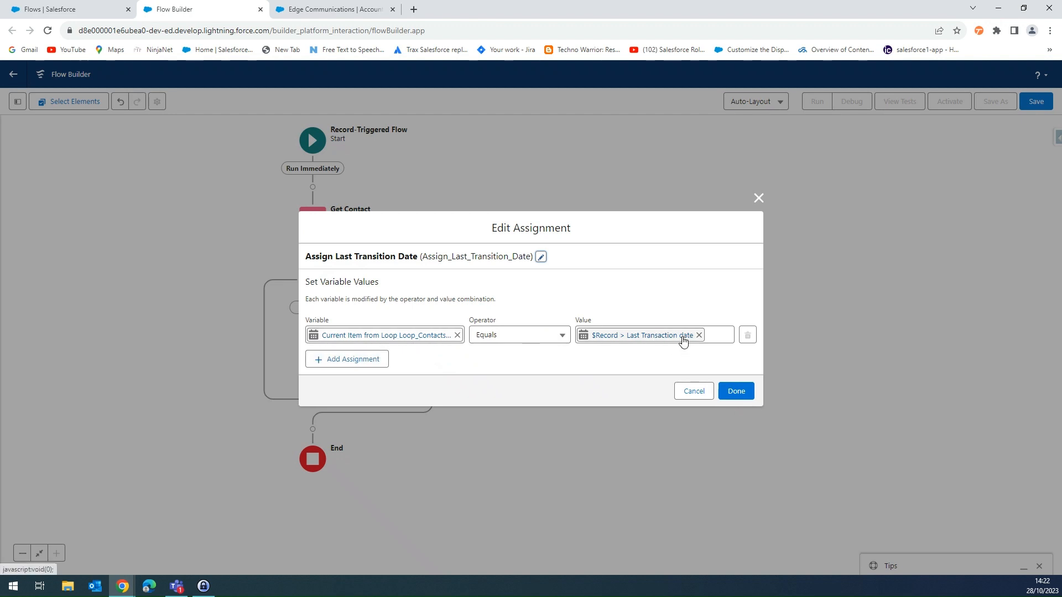
left_click(387, 335)
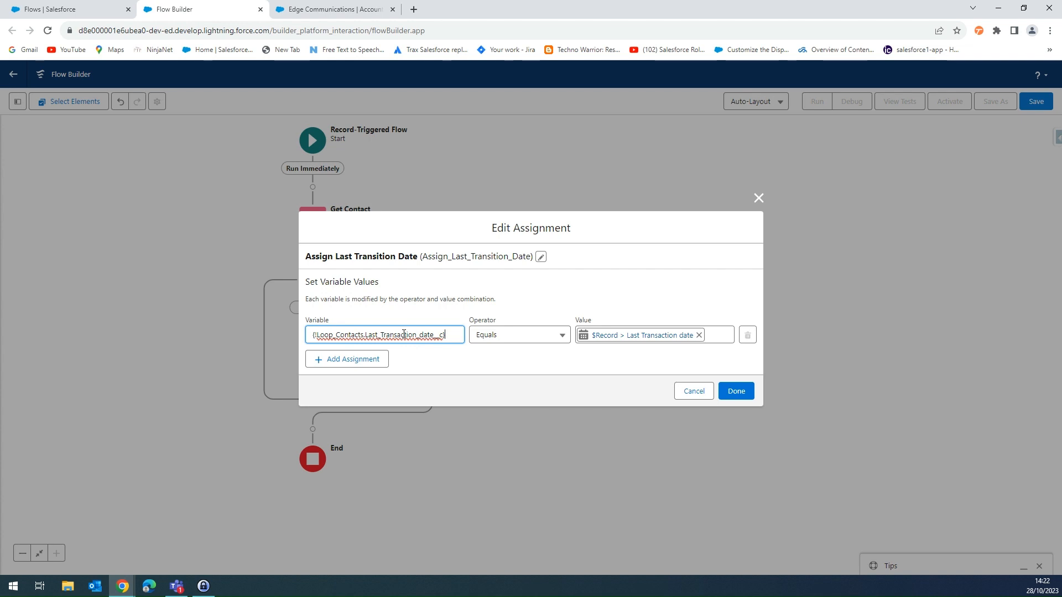
left_click(609, 377)
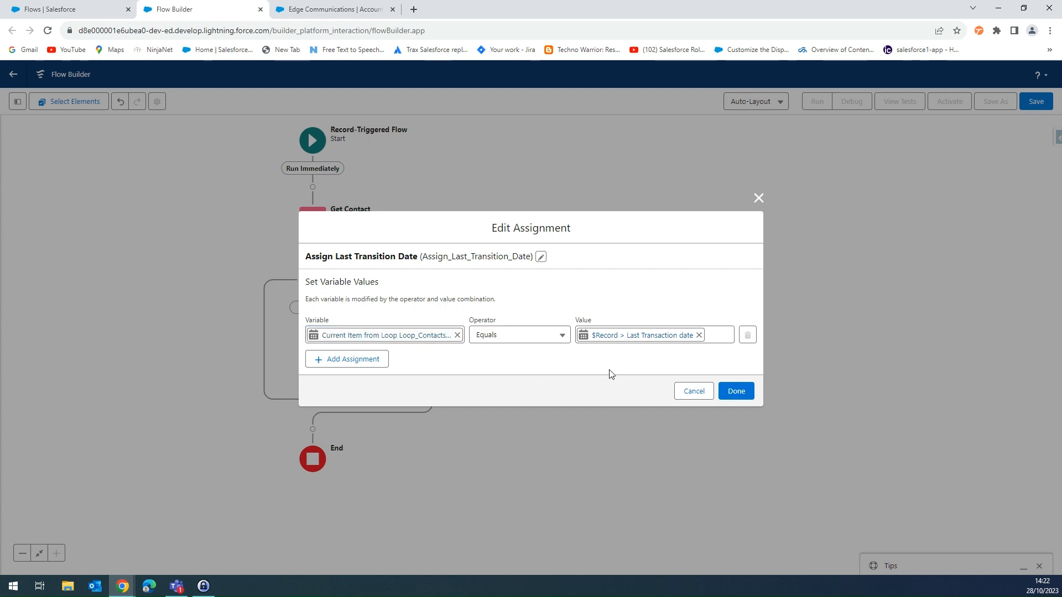
left_click(736, 391)
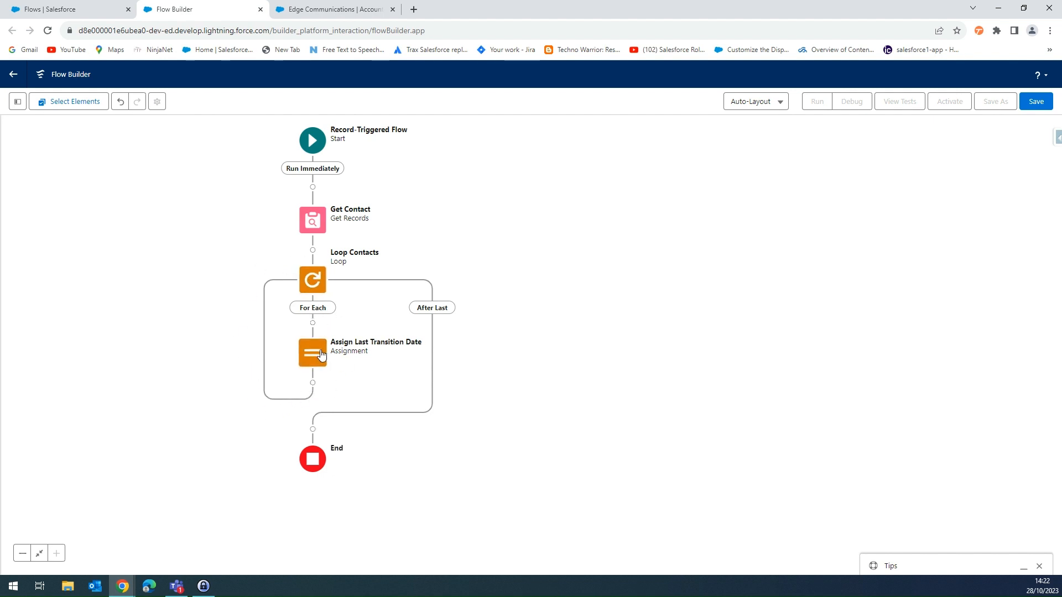
Add a second Assignment element after Assign Last Transition Date inside the loop and label it Assign to the collection
left_click(313, 383)
type("ass")
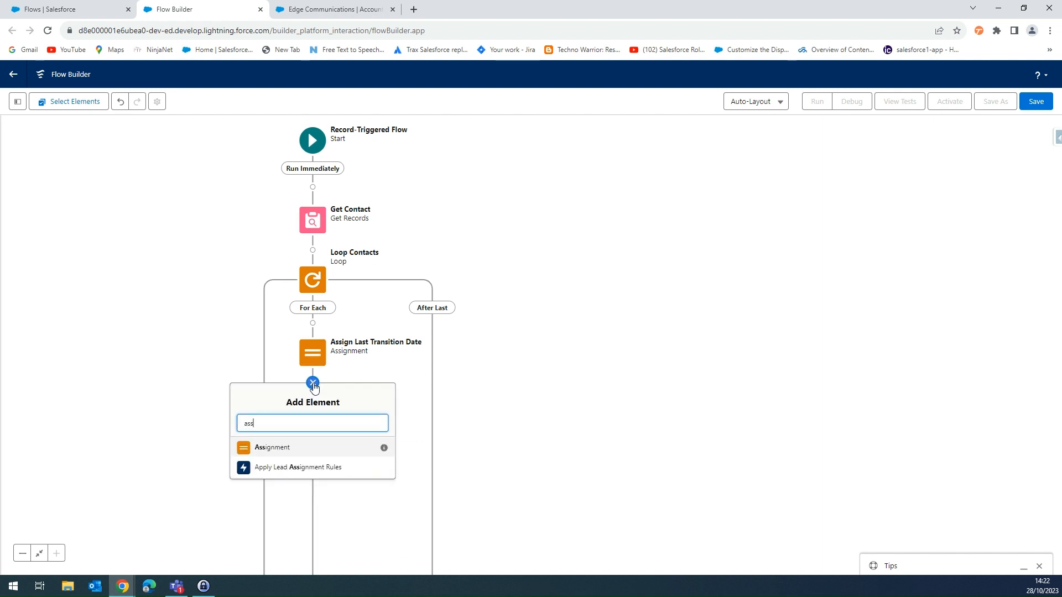
left_click(298, 450)
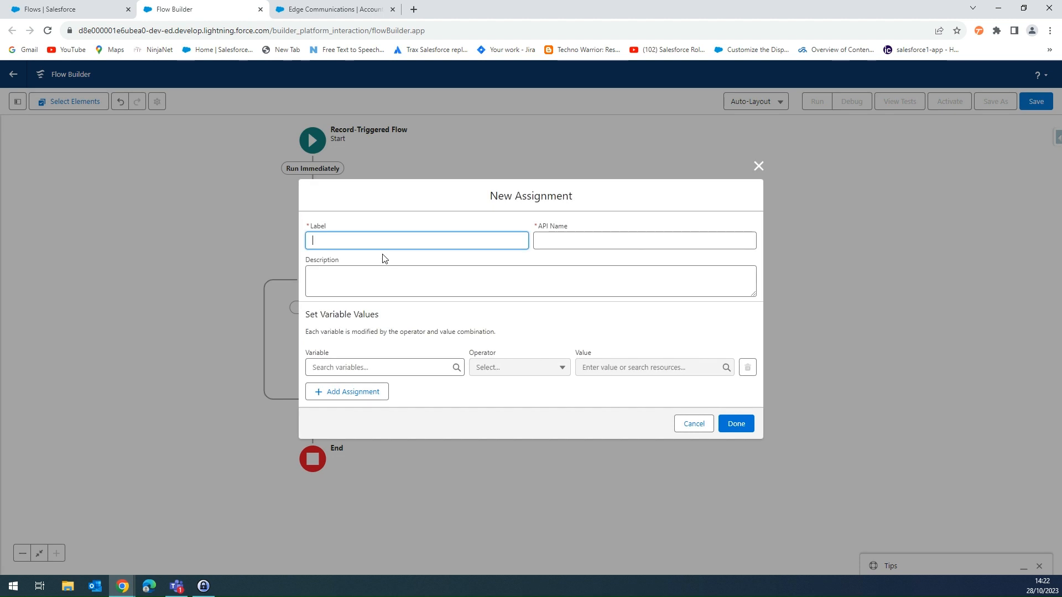
type("Assign to the collection")
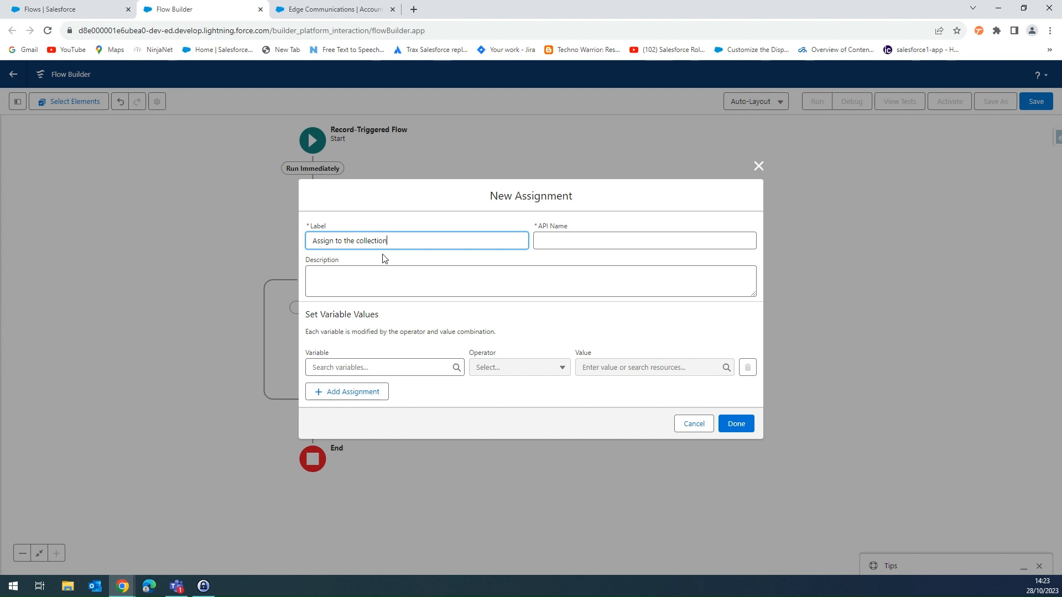
left_click(451, 294)
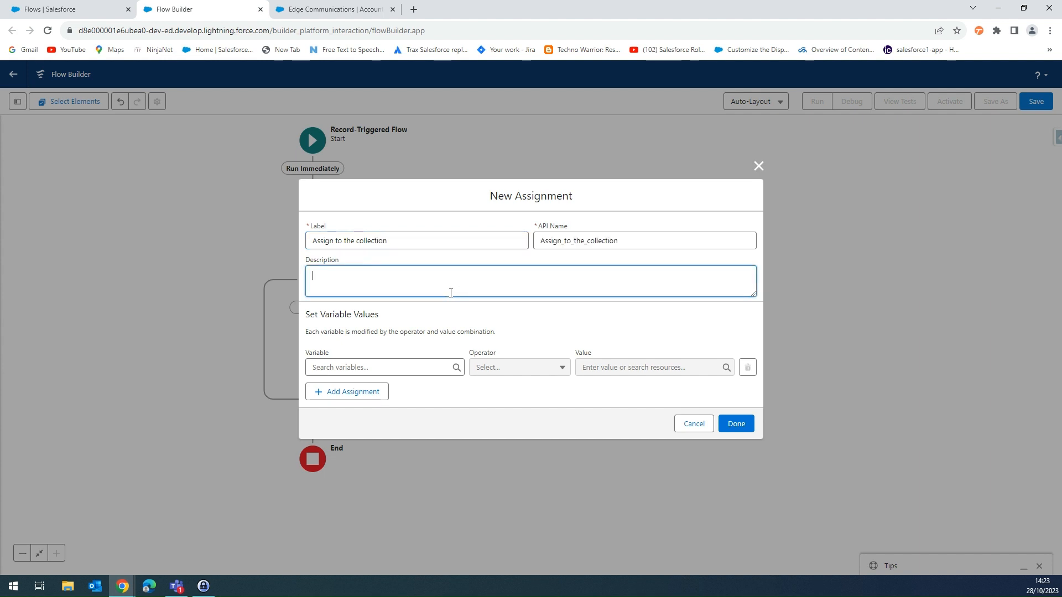
Create a new Variable resource for the assignment and name it ContactCollection
left_click(387, 367)
left_click(381, 394)
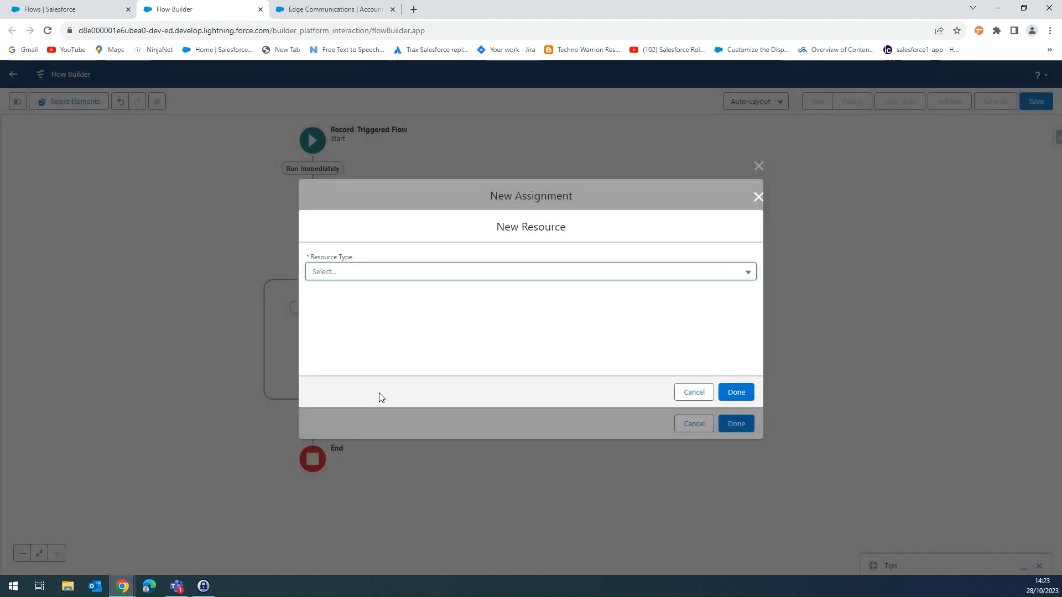
left_click(357, 276)
left_click(360, 298)
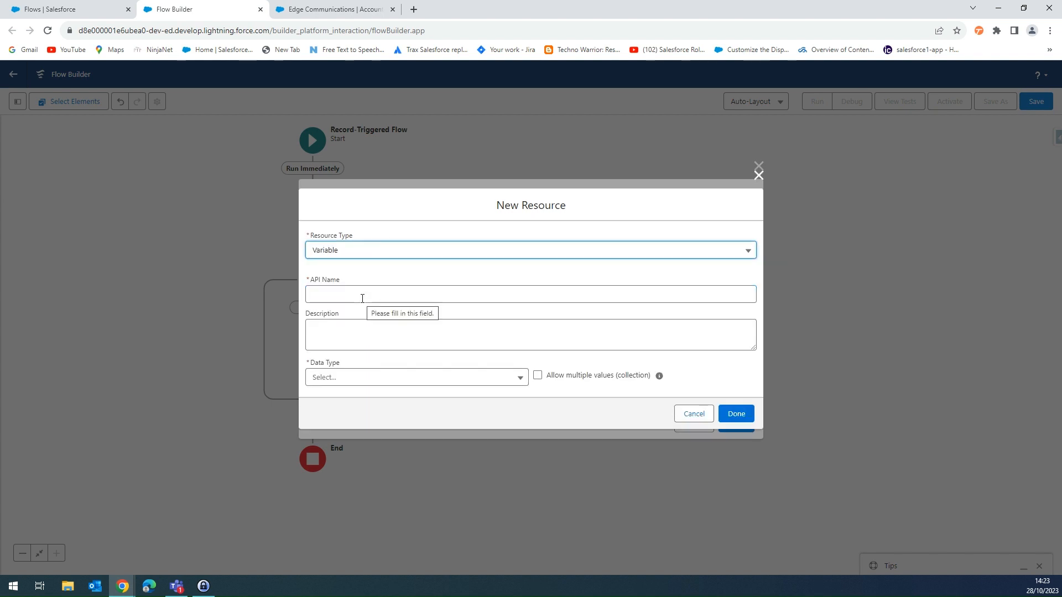
left_click(362, 299)
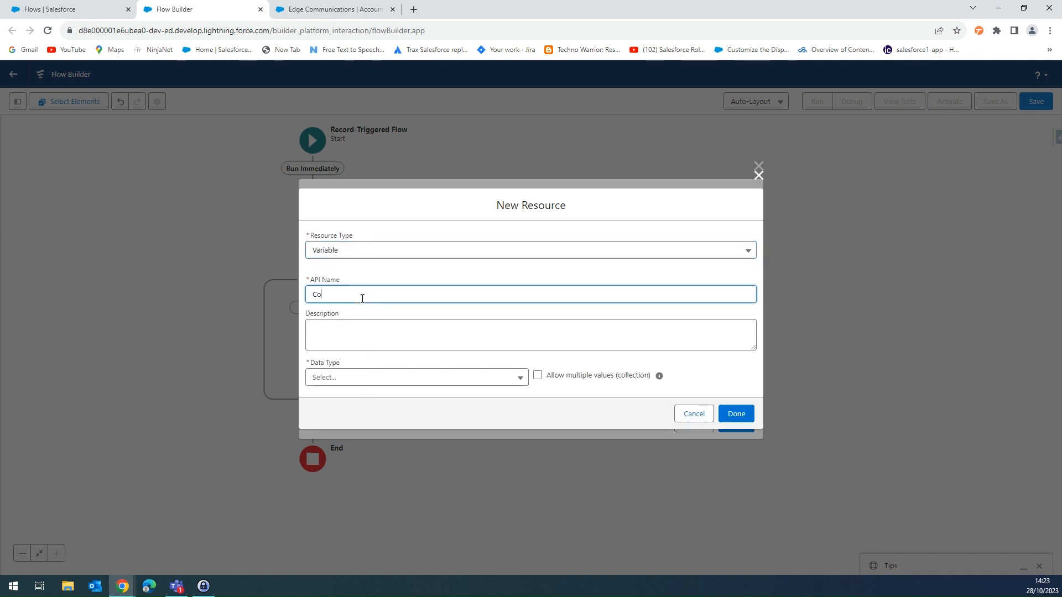
type("Cony")
key("BackSpace")
key("BackSpace")
key("BackSpace")
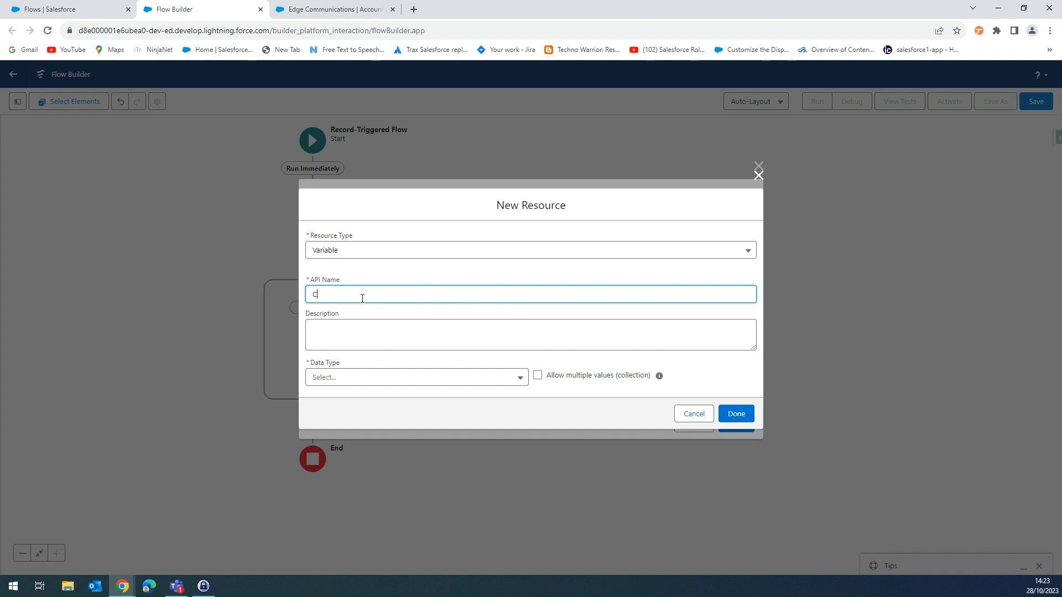
type("ontact Collection")
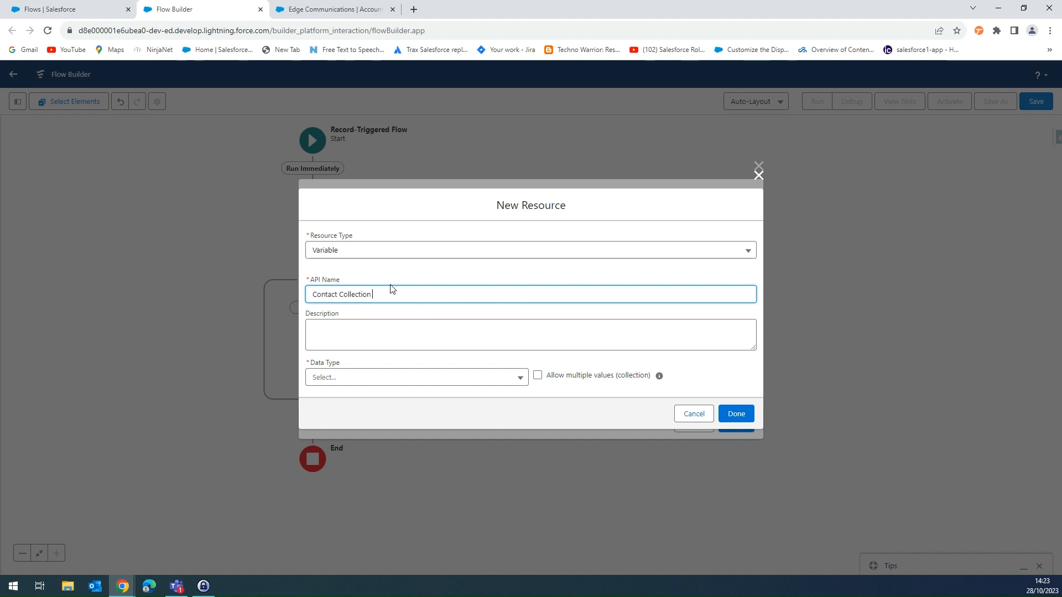
Define the variable as a Record type for the Contact object, available for input and allowing multiple values, and finish the resource
left_click(386, 378)
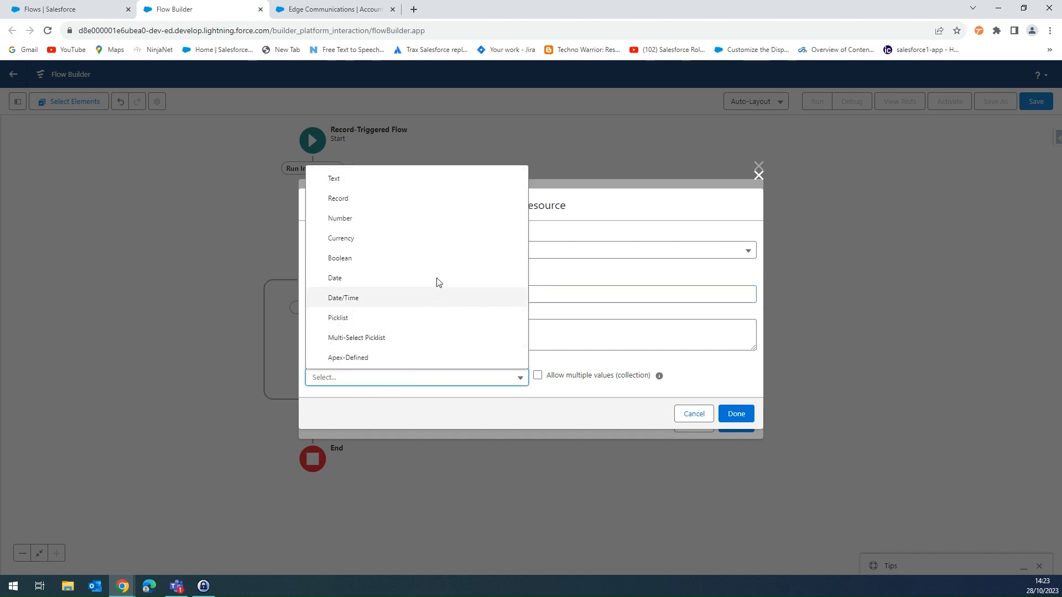
left_click(392, 199)
left_click(404, 377)
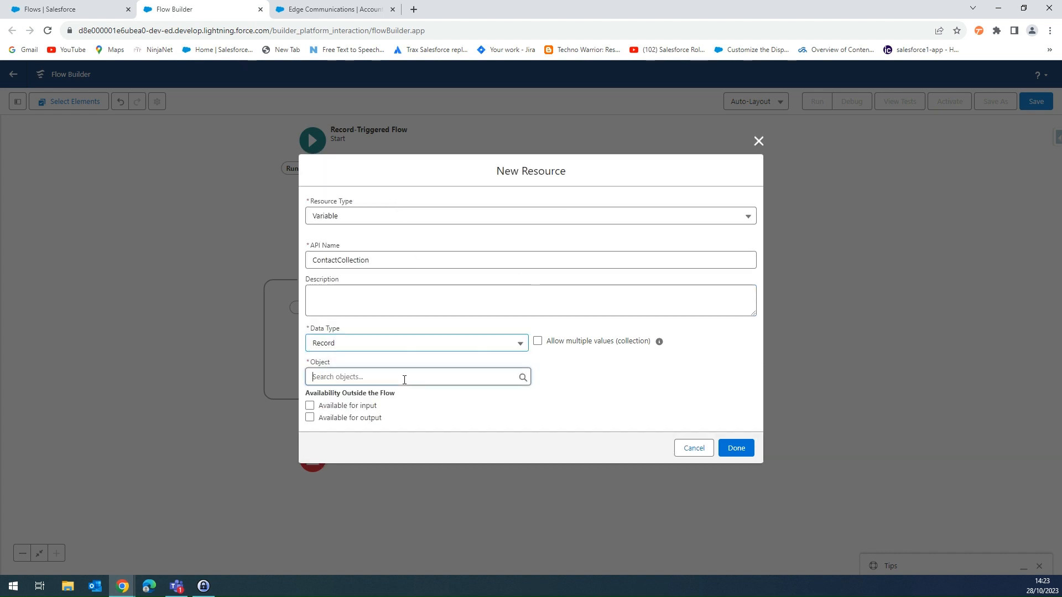
type("con")
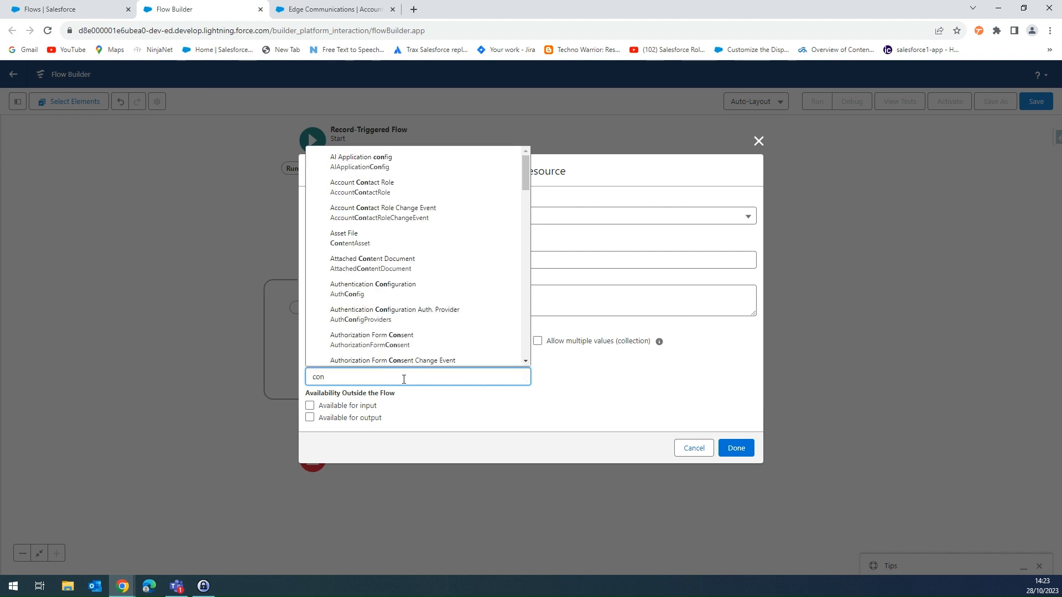
type("t")
left_click(379, 294)
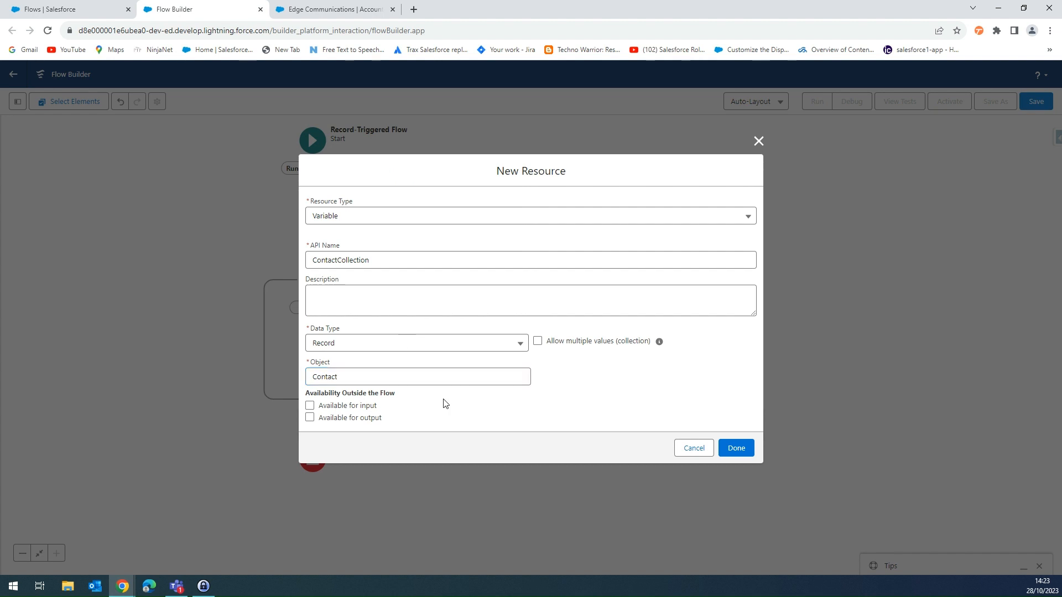
left_click(310, 405)
left_click(537, 343)
left_click(737, 449)
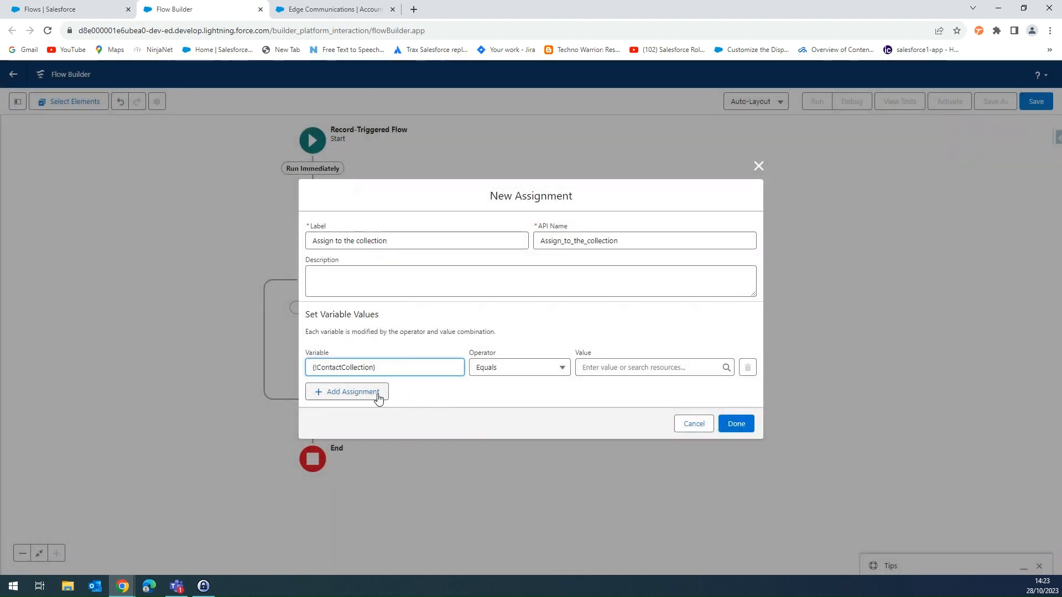
Assign the current item from Loop_Contacts to ContactCollection using the Add operator, and complete the assignment
left_click(375, 368)
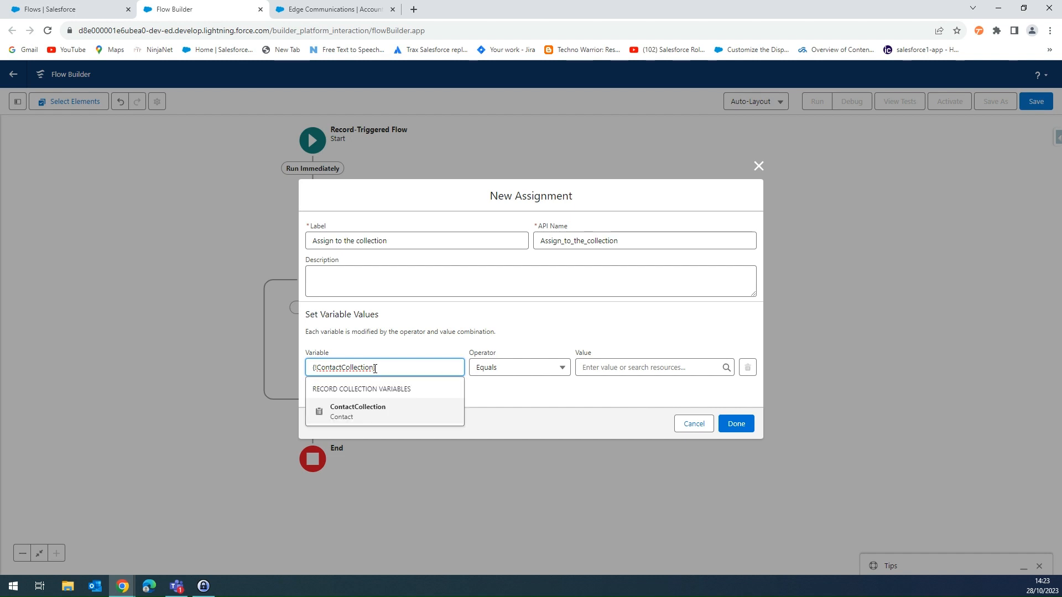
left_click(386, 416)
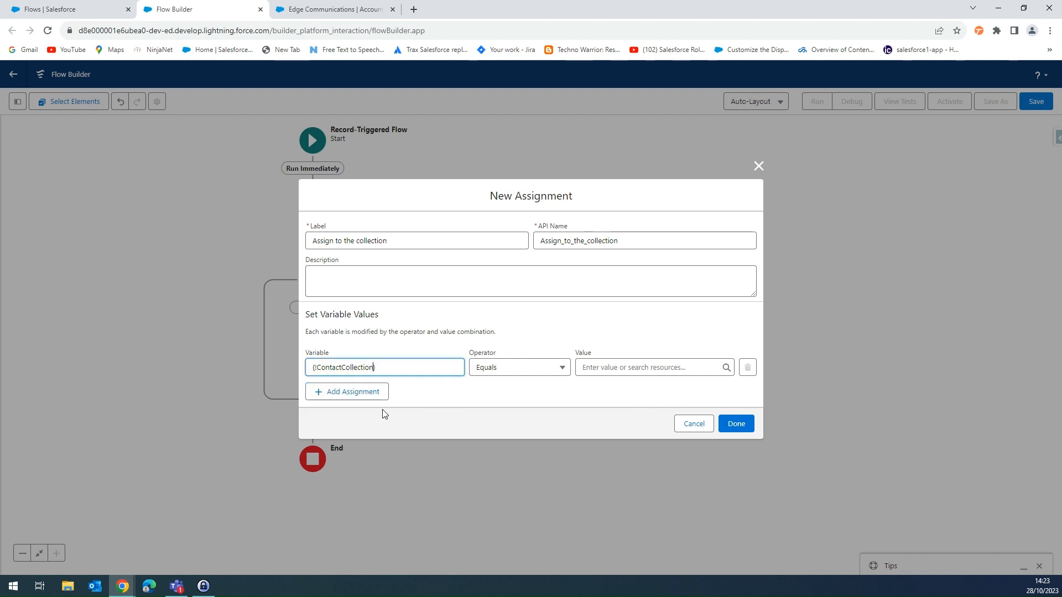
left_click(549, 369)
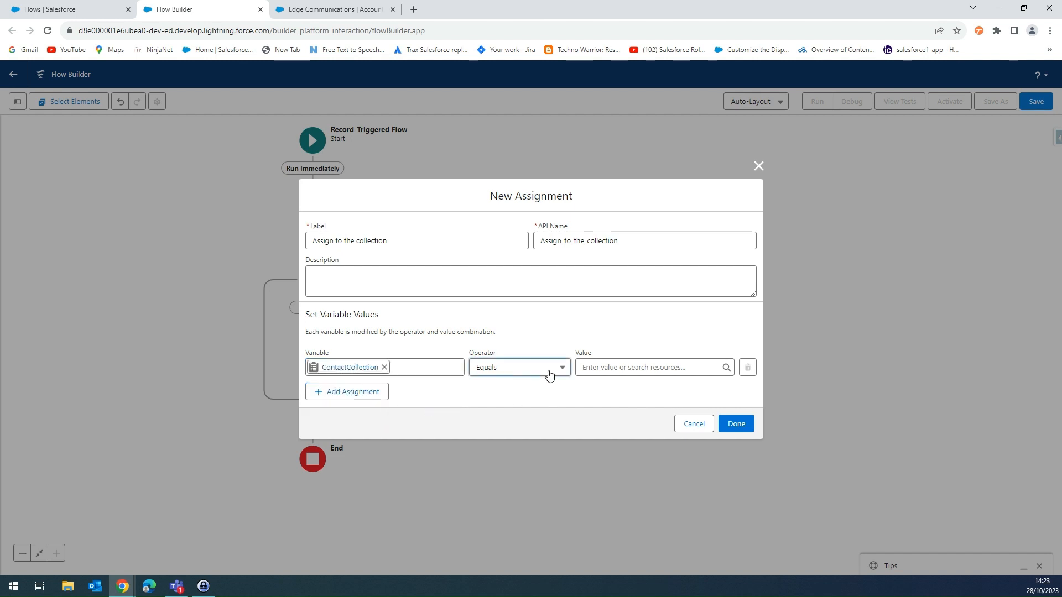
left_click(533, 415)
left_click(612, 367)
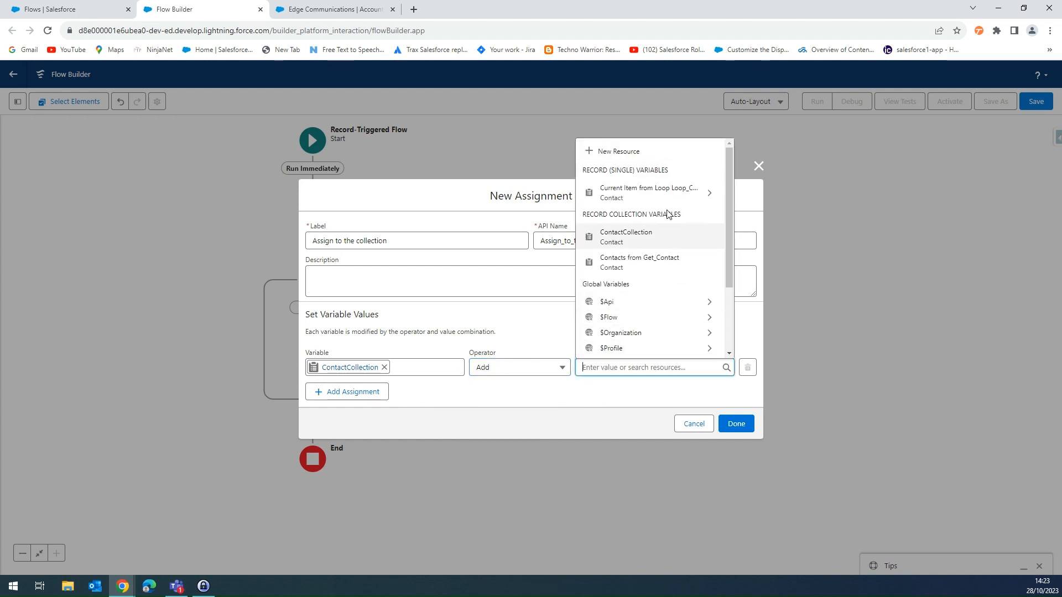
left_click(611, 193)
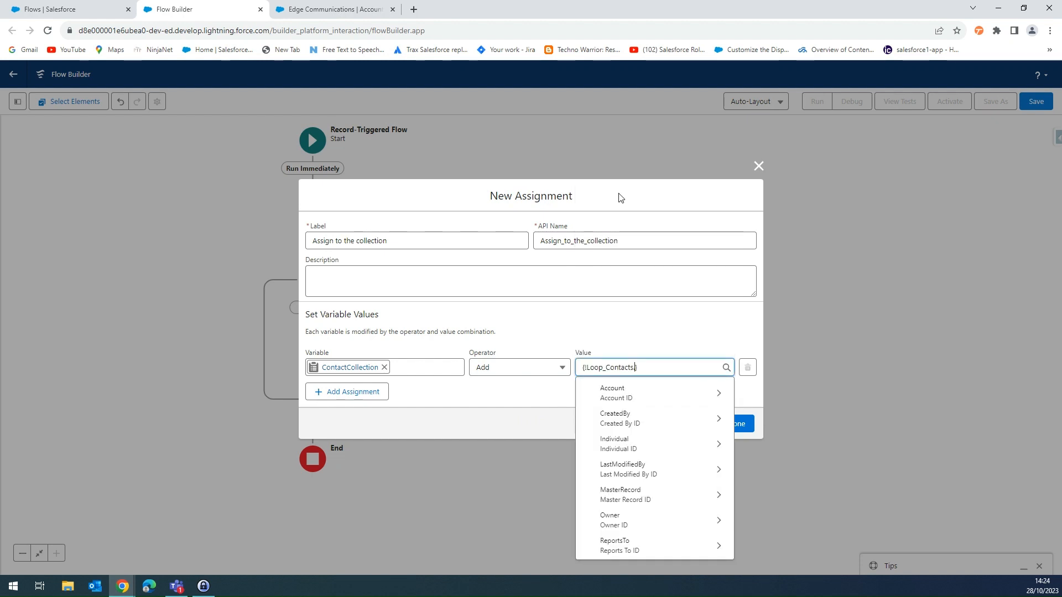
key("BackSpace")
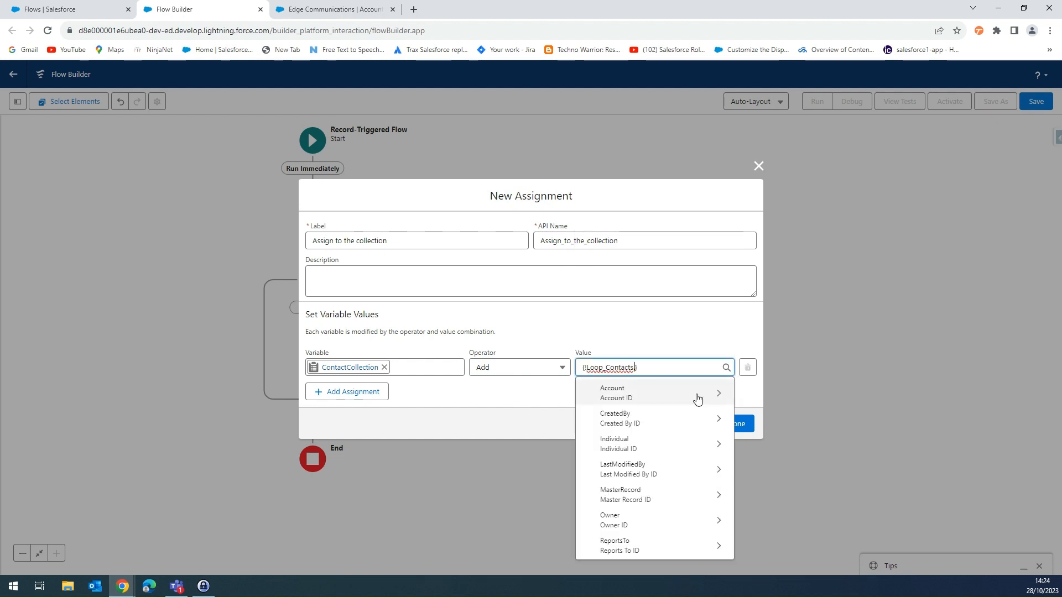
left_click(489, 394)
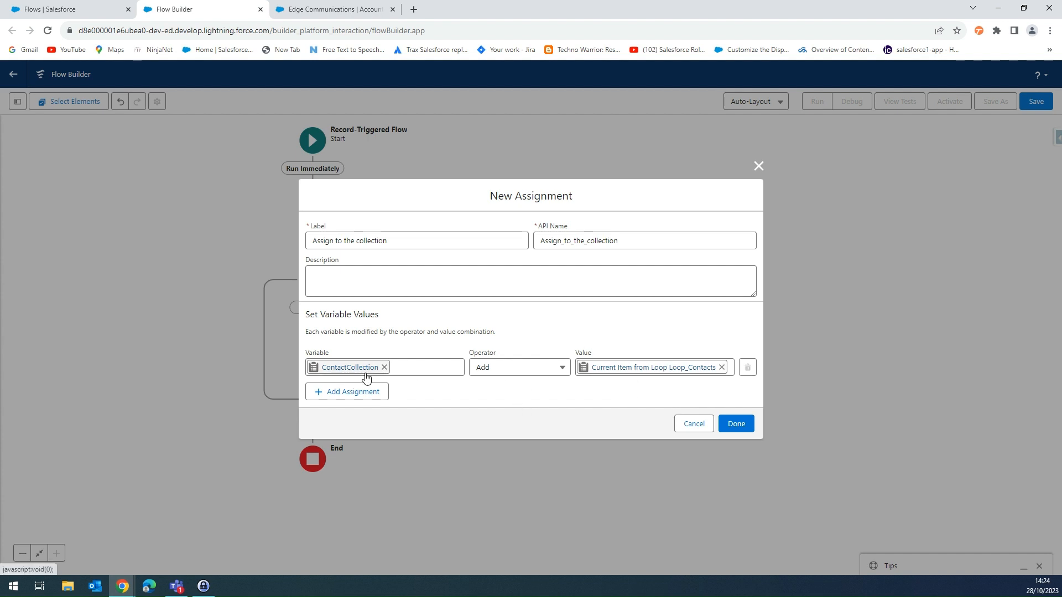
left_click(742, 427)
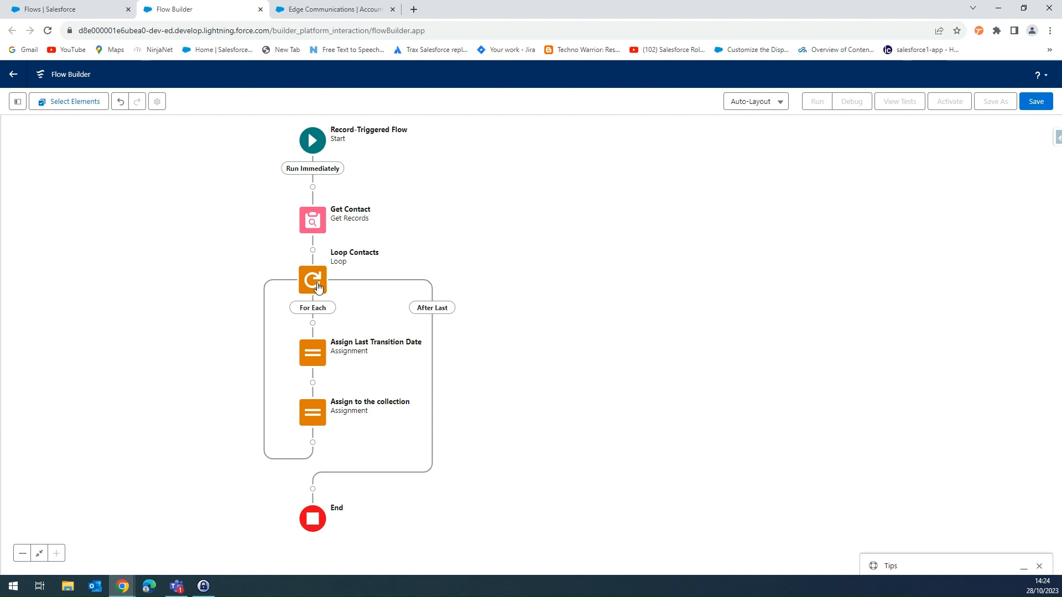
Review the variable, operator and value in Assign Last Transition Date and in Assign to the collection, closing each element
left_click(319, 358)
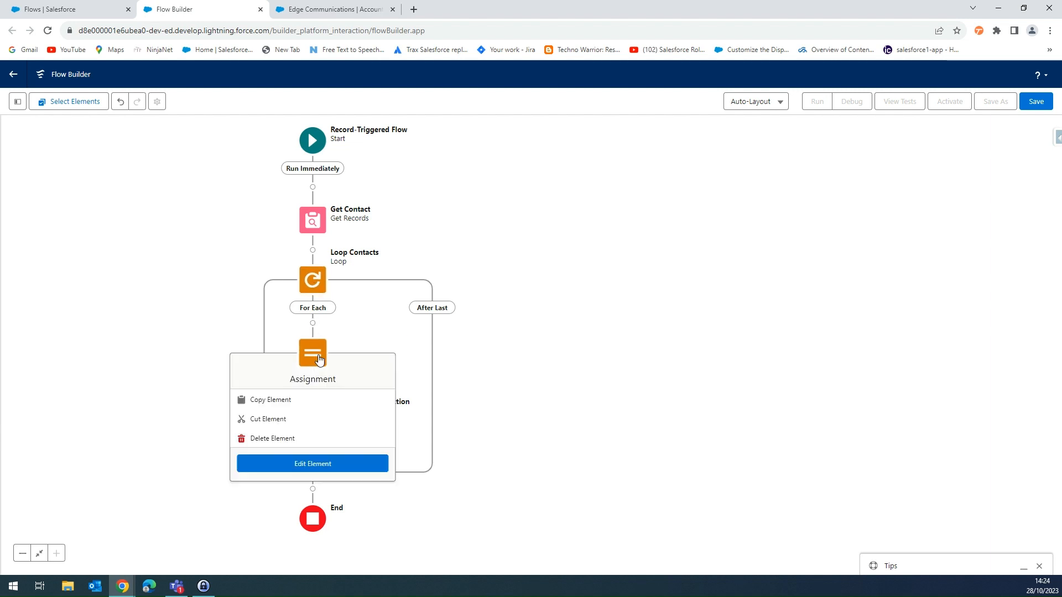
left_click(312, 464)
left_click(405, 334)
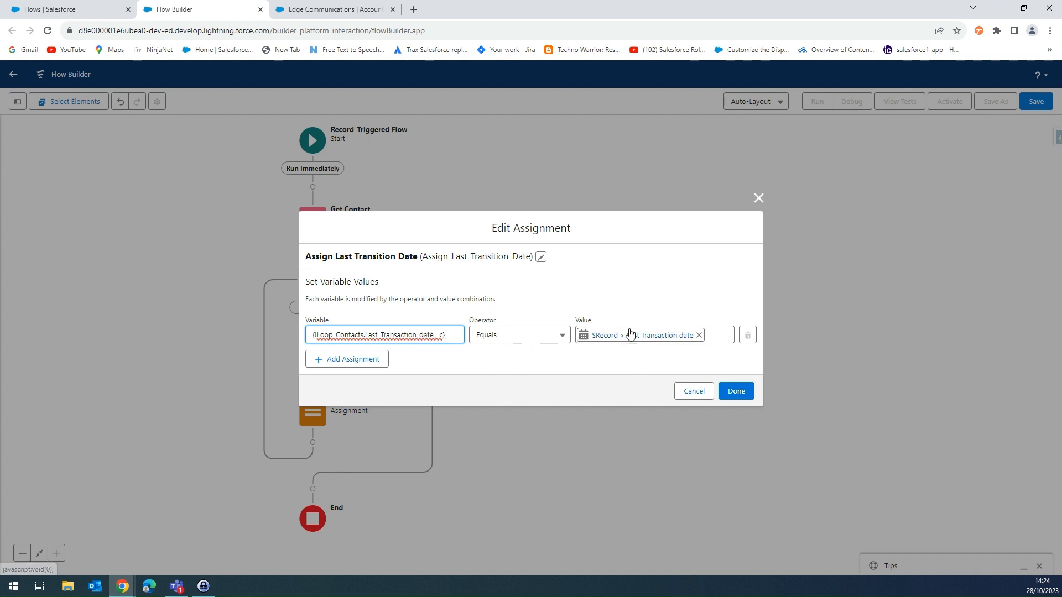
left_click(736, 391)
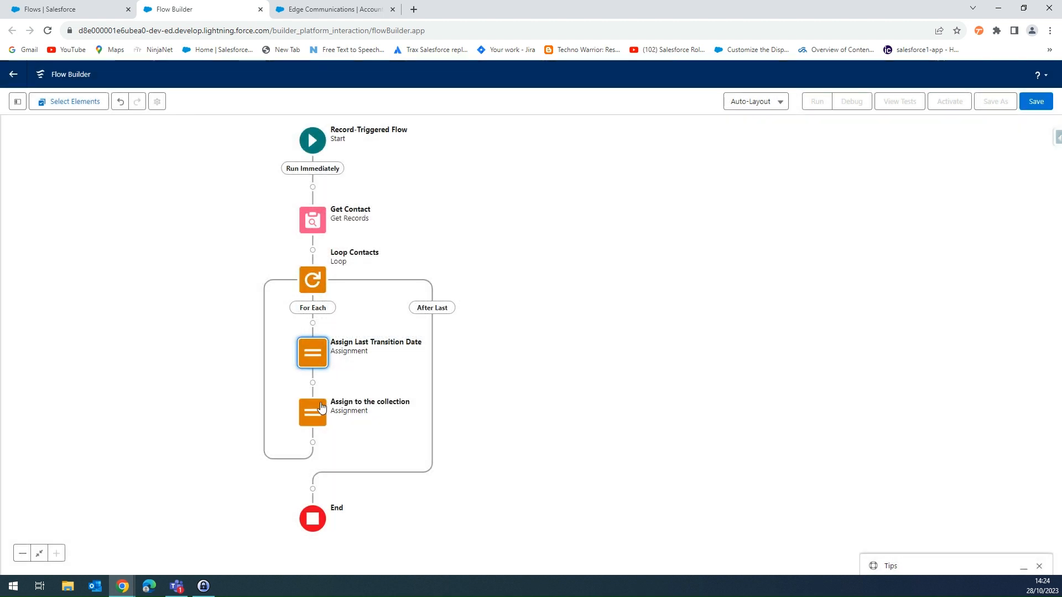
left_click(310, 409)
left_click(310, 522)
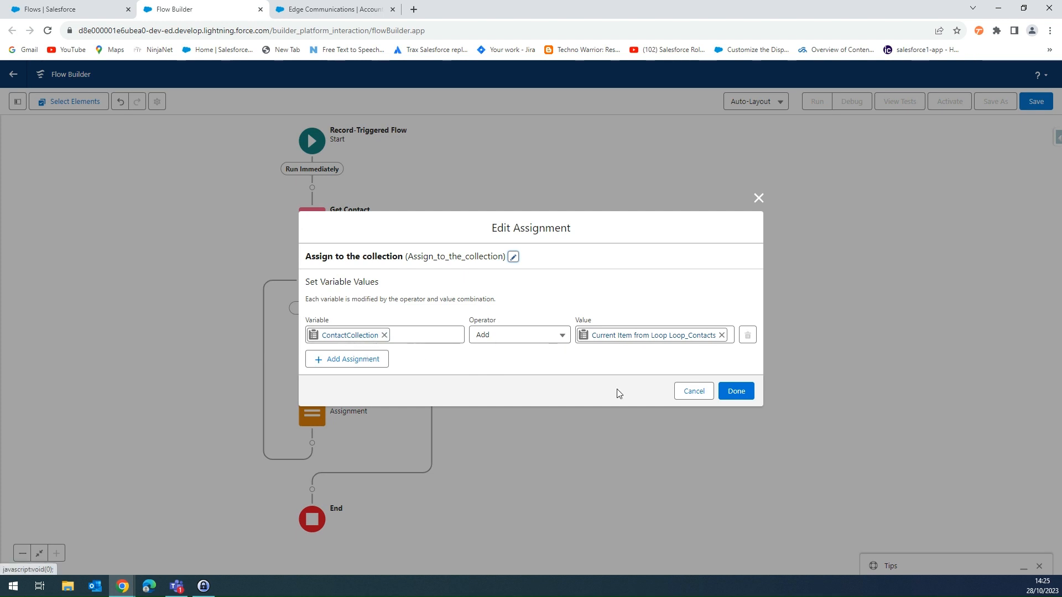
left_click(740, 394)
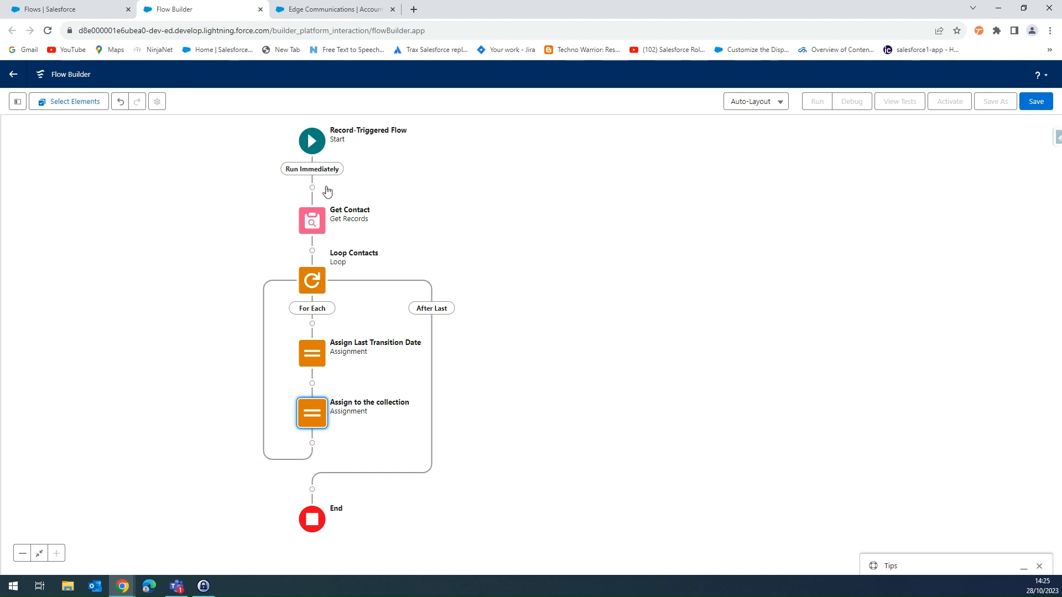
Add an Update Records element after the loop's After Last path and label it Update Contacts
left_click(312, 490)
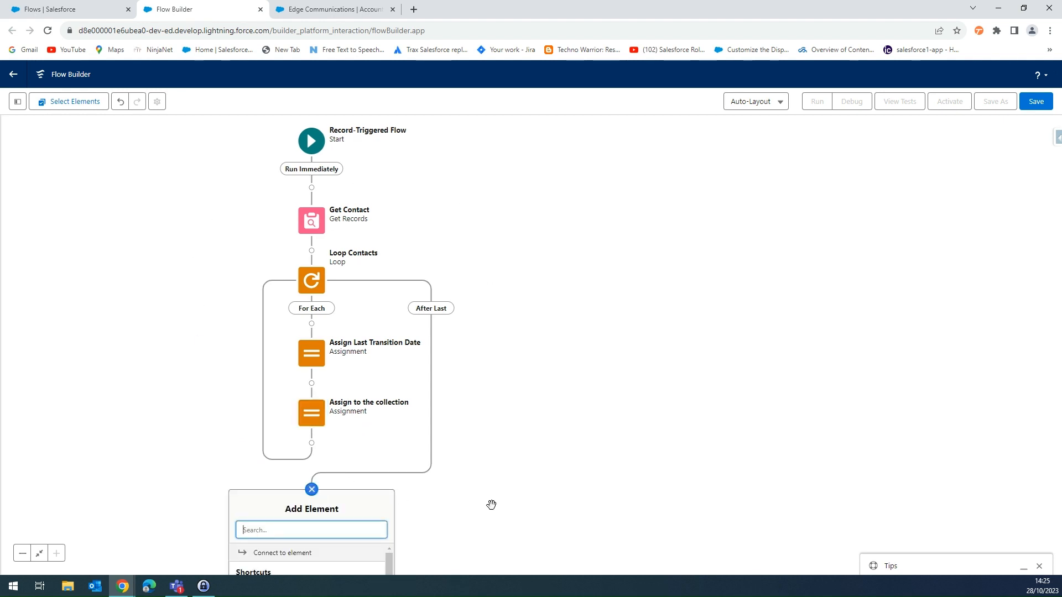
left_click(316, 265)
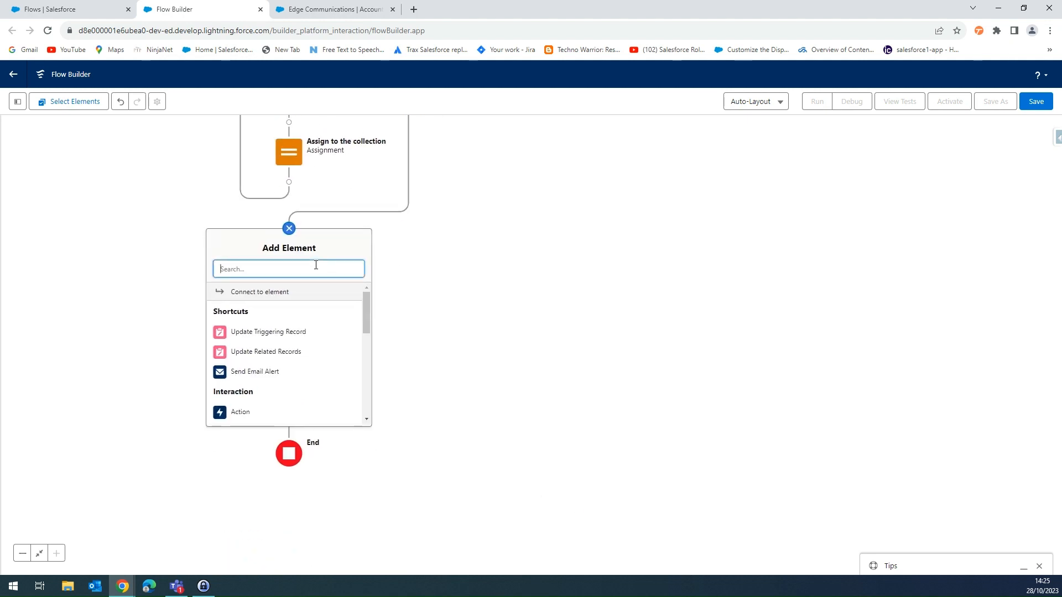
type("upda")
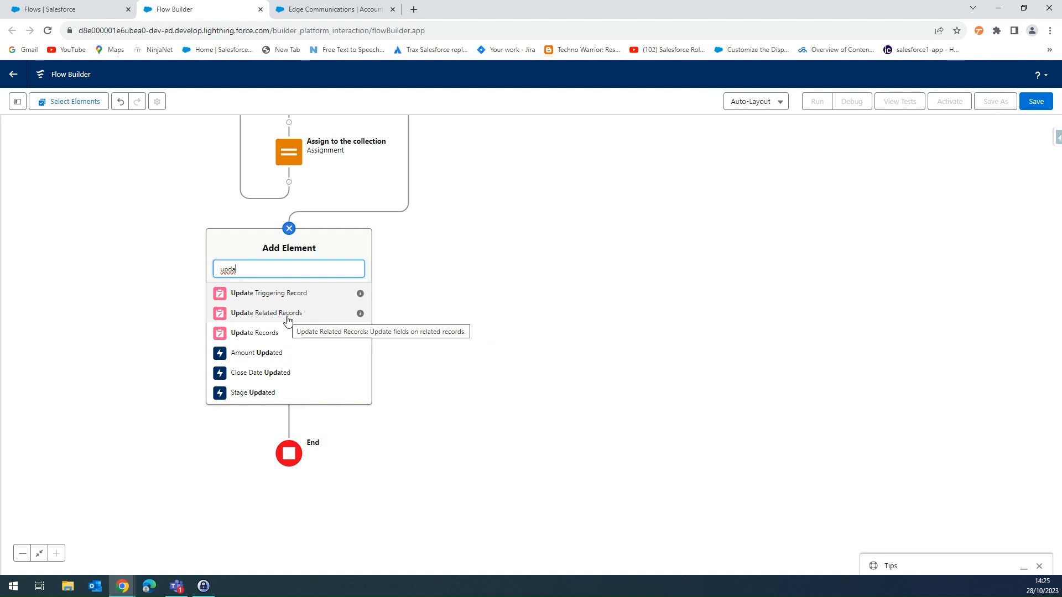
left_click(264, 333)
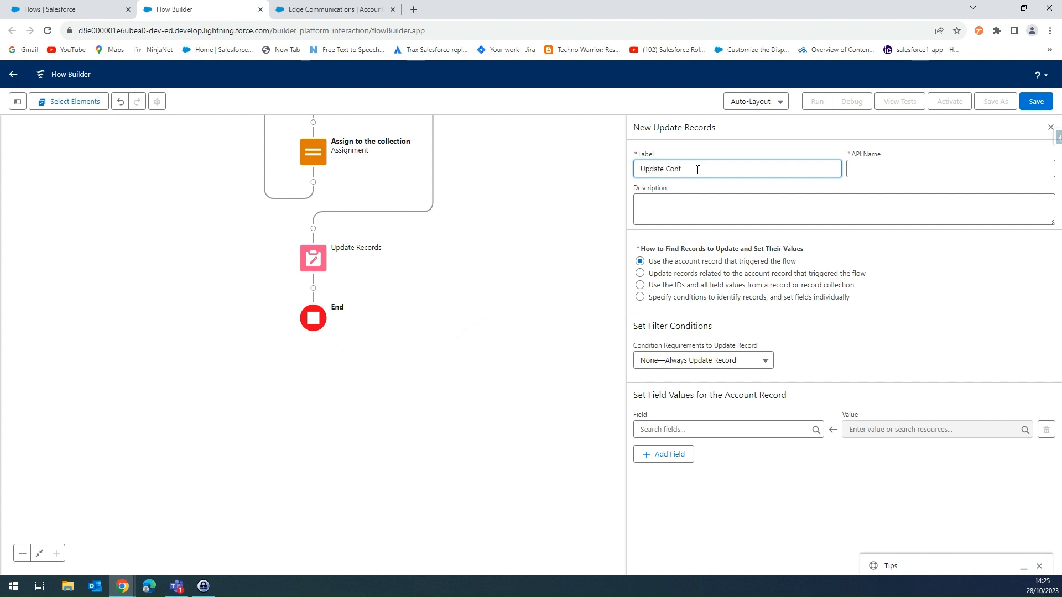
left_click(708, 210)
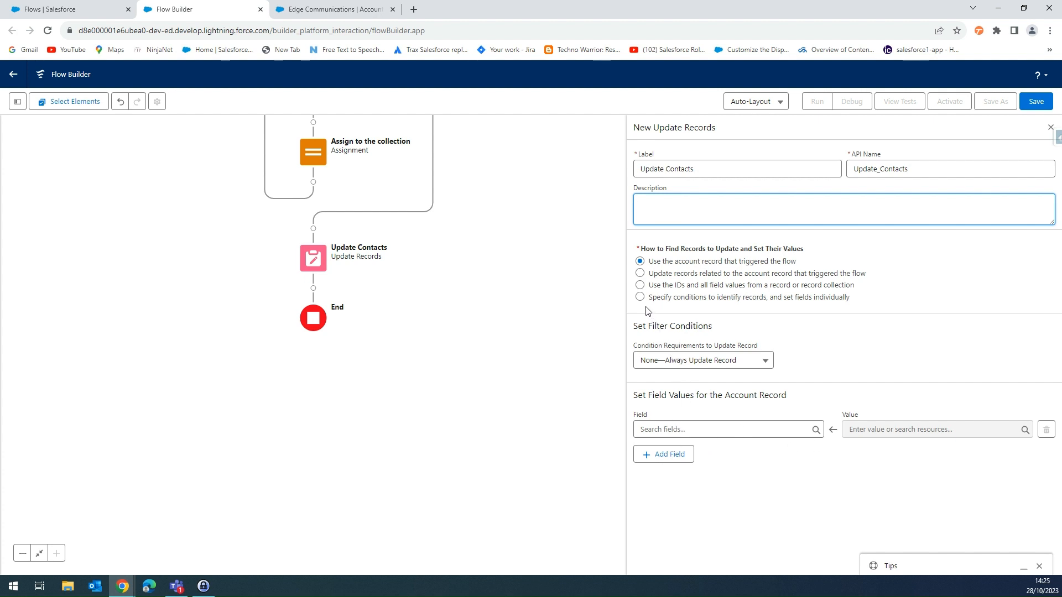
Set Update Contacts to use the IDs and all field values from a record collection, choosing ContactCollection
left_click(641, 286)
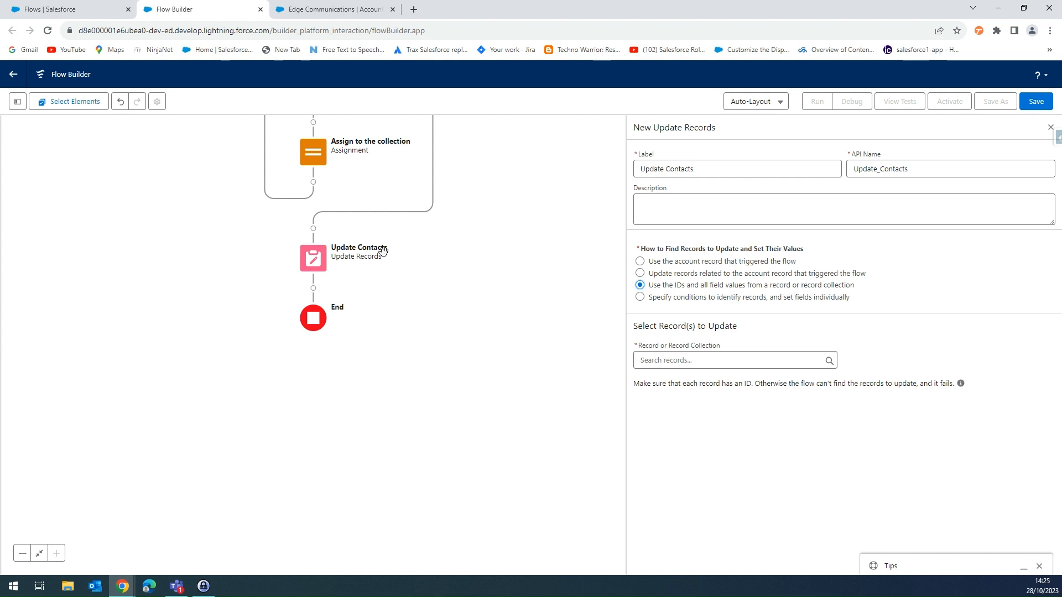
left_click(701, 361)
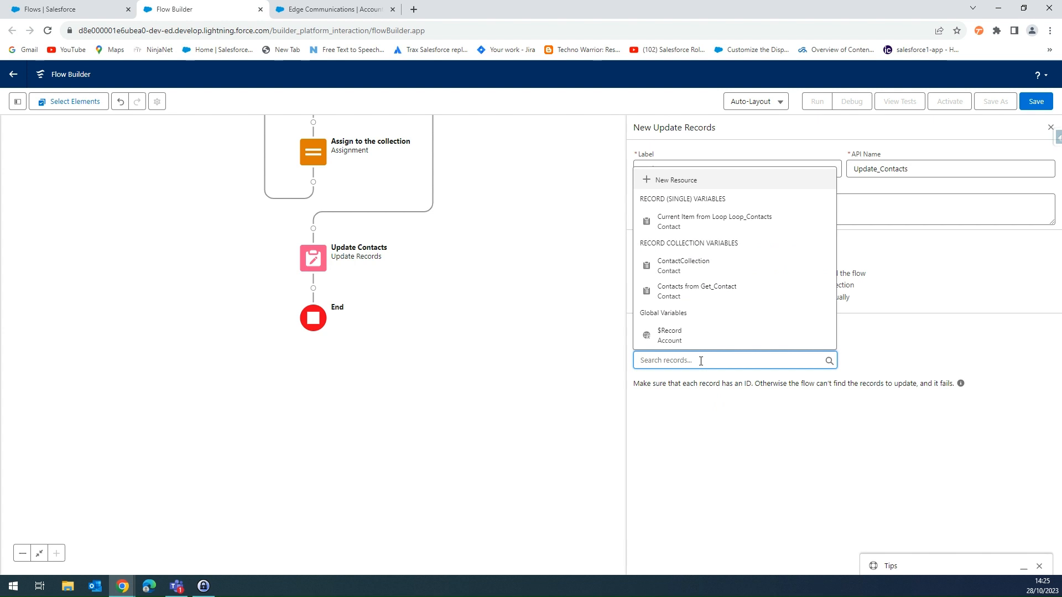
left_click(696, 274)
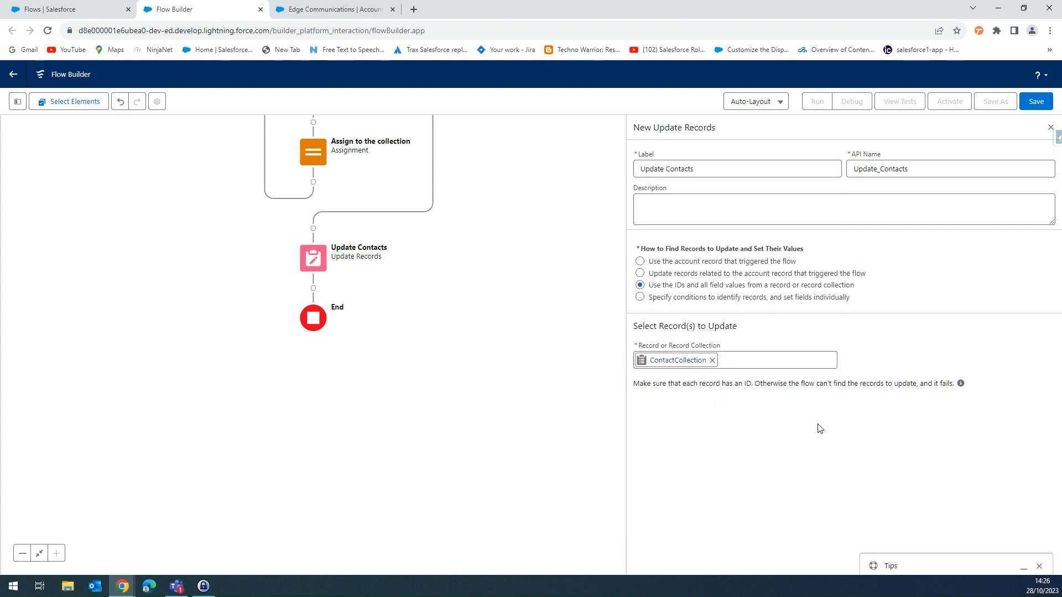
scroll(476, 415, "up", 5)
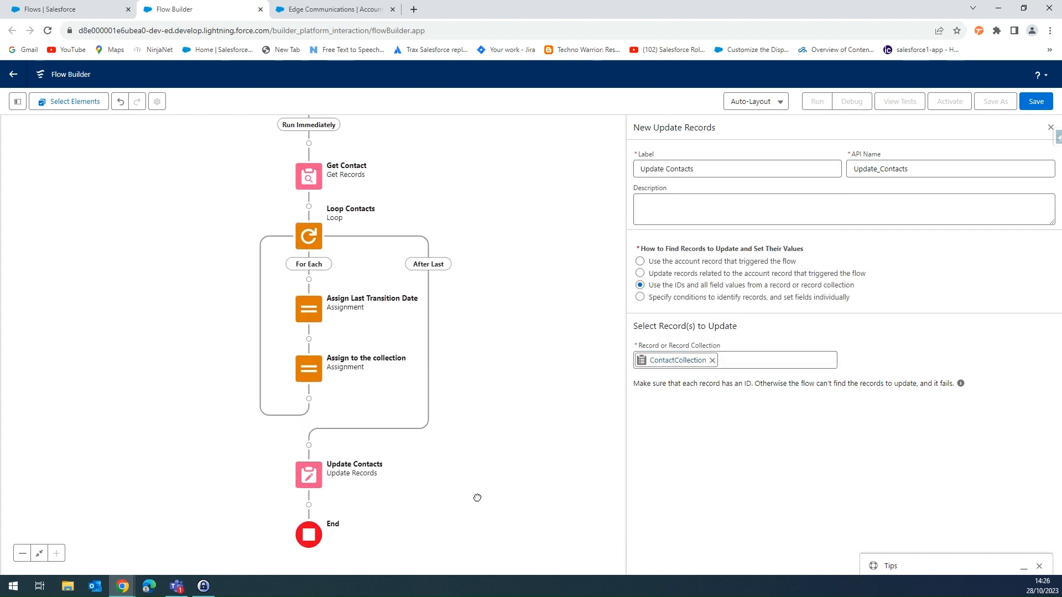
left_click_drag(516, 466, 519, 491)
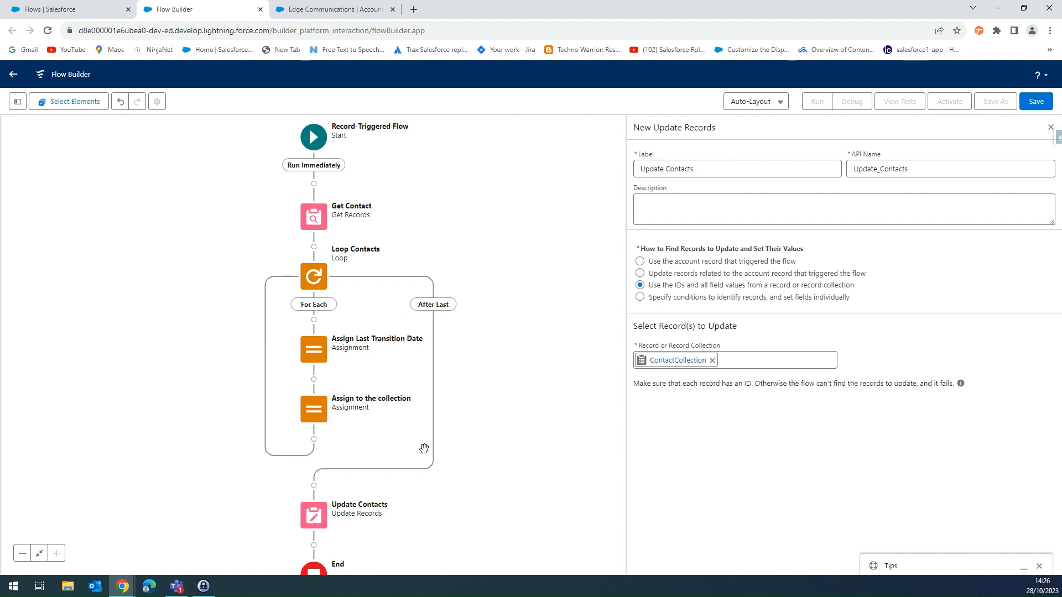
left_click_drag(424, 449, 422, 326)
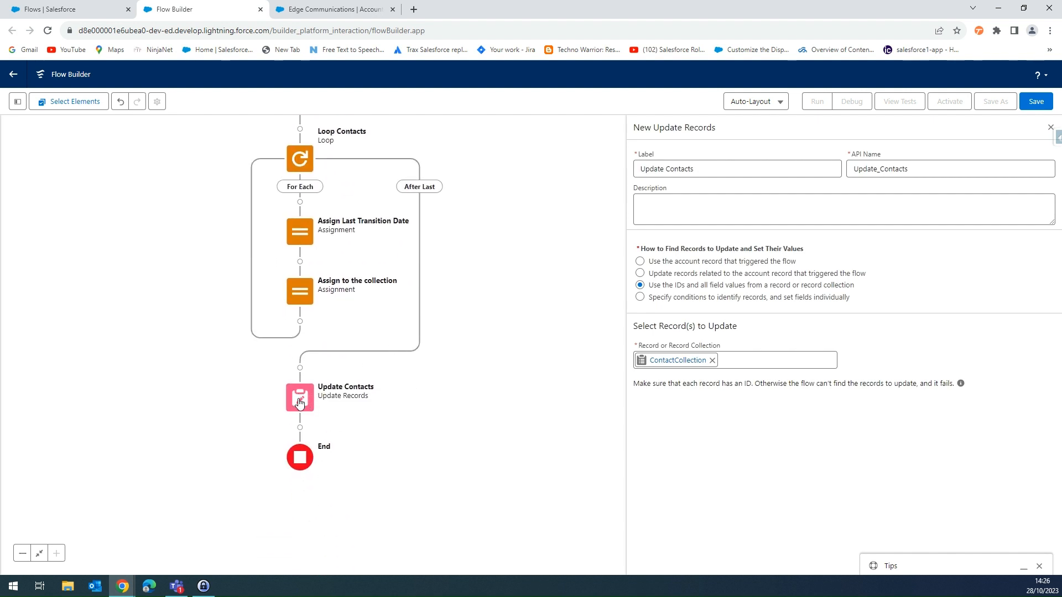
left_click_drag(445, 345, 453, 447)
left_click_drag(519, 362, 539, 394)
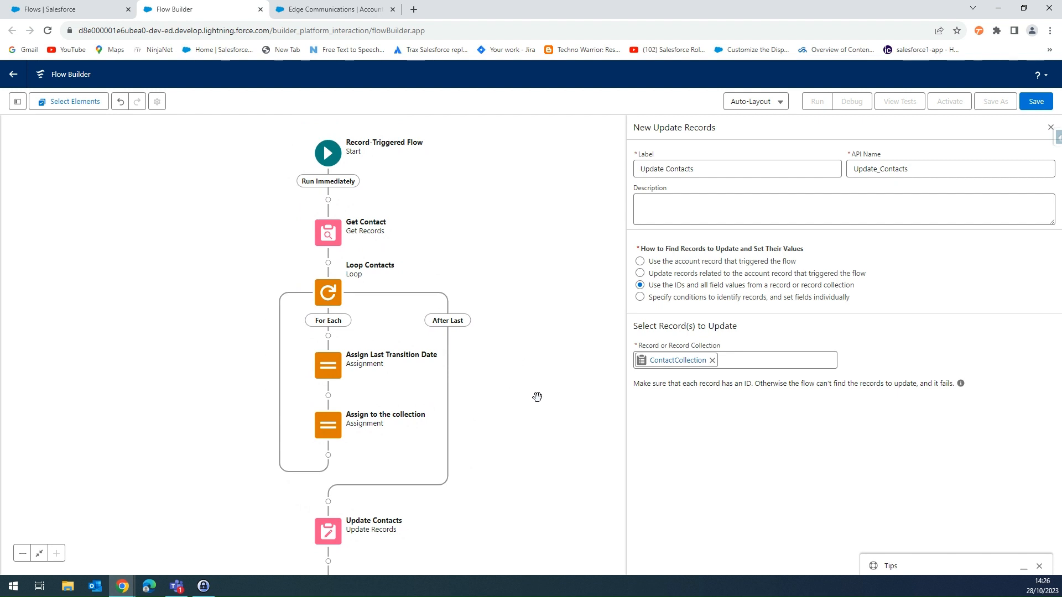
left_click_drag(536, 371, 558, 359)
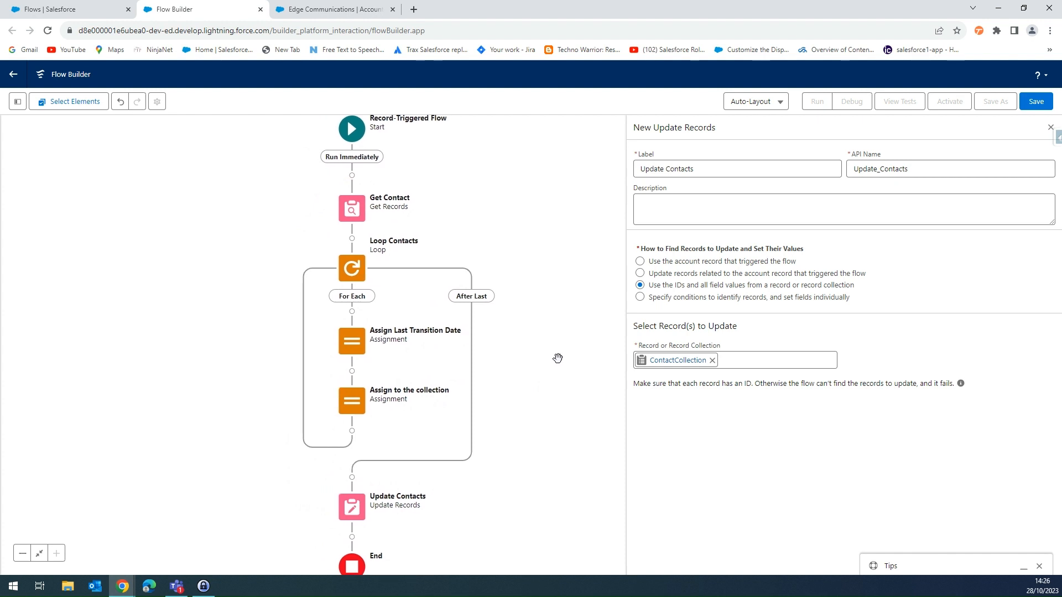